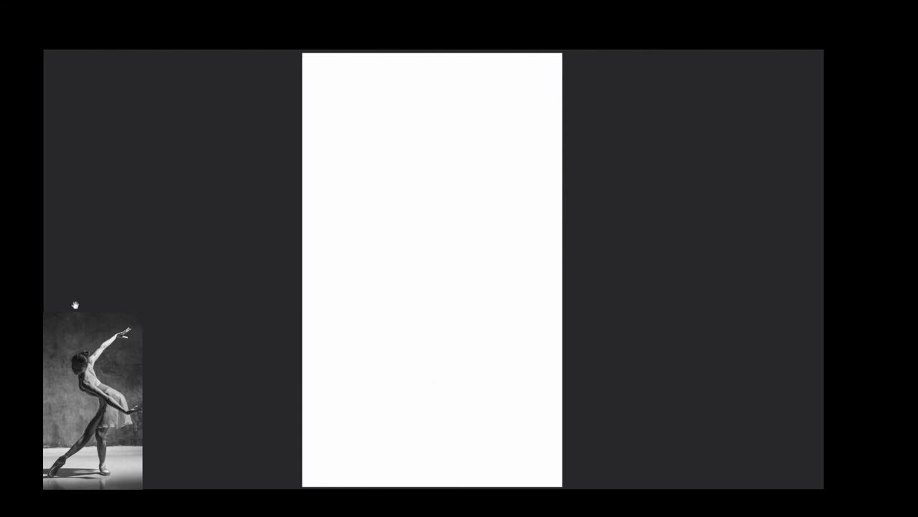
Sketch the dancer's head, neck, torso front, raised arm and chest contour in pencil lines.
left_click_drag(300, 263, 266, 297)
left_click_drag(237, 226, 314, 244)
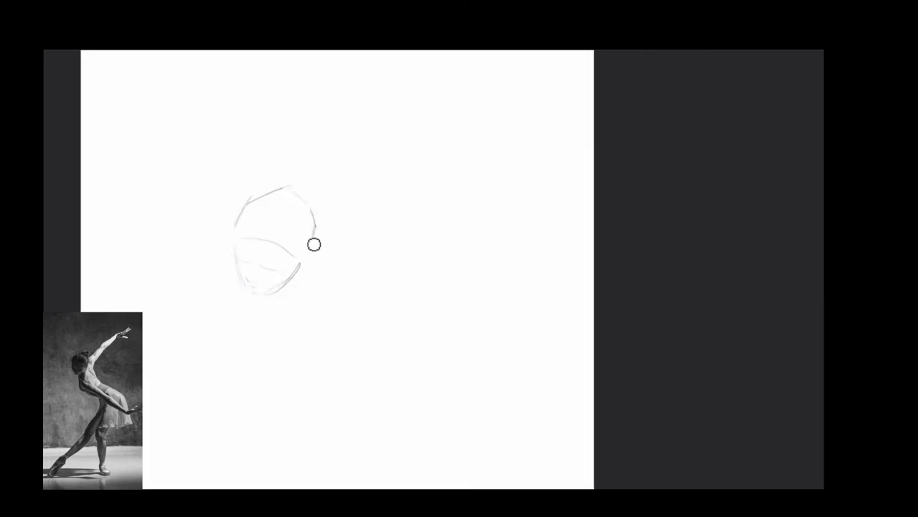
left_click_drag(275, 327, 280, 362)
left_click_drag(338, 267, 363, 323)
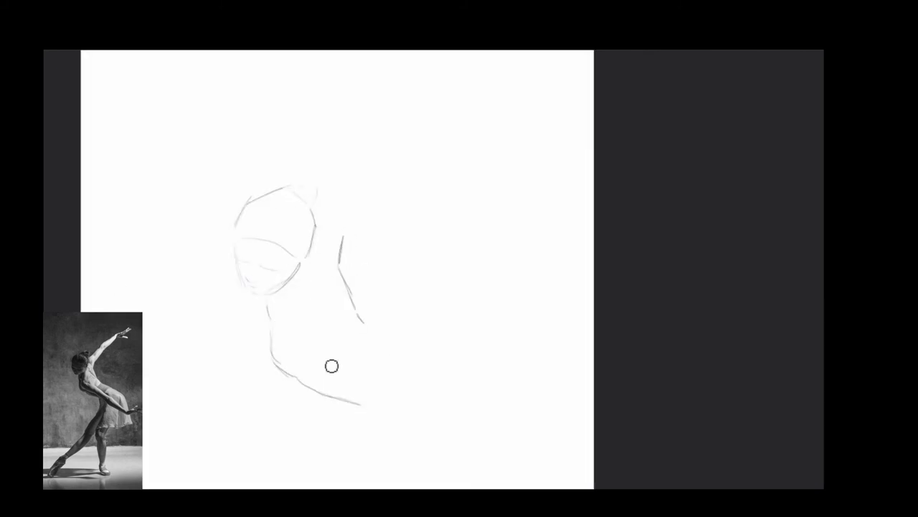
left_click_drag(450, 119, 387, 176)
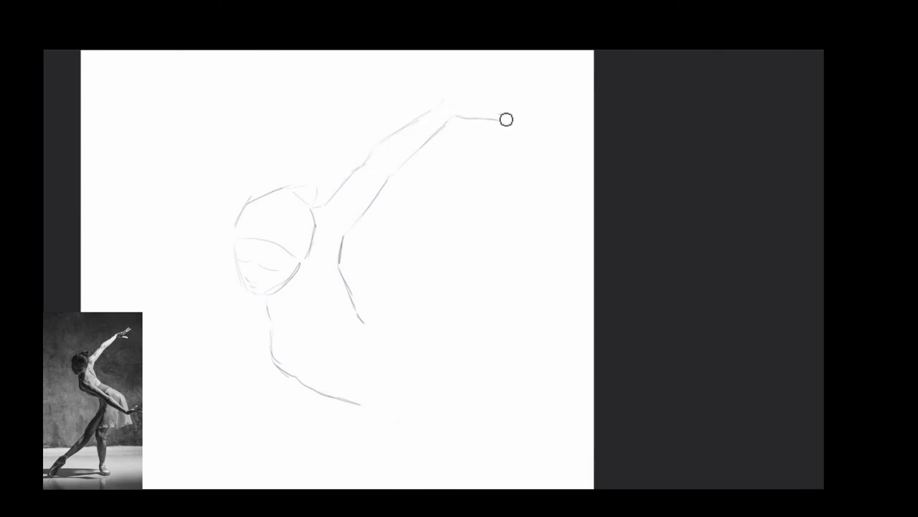
left_click_drag(388, 359, 404, 179)
left_click_drag(505, 218, 434, 172)
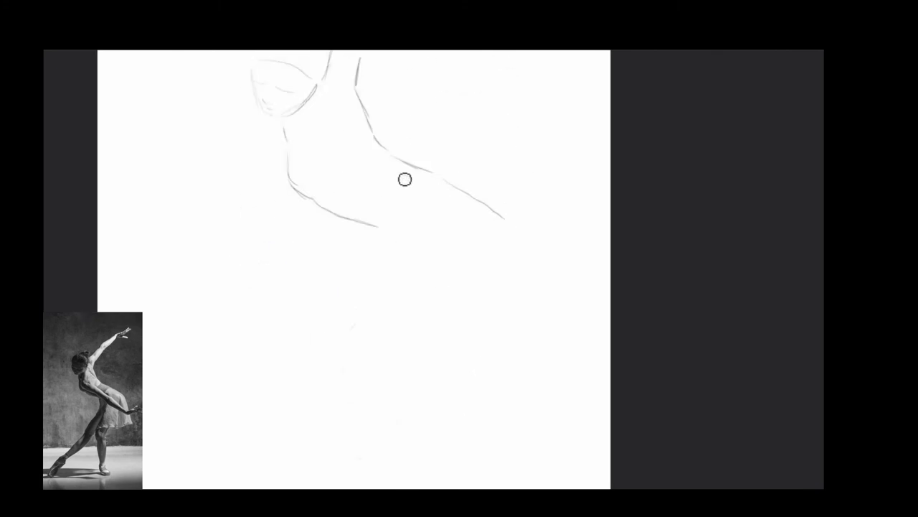
left_click_drag(290, 166, 353, 201)
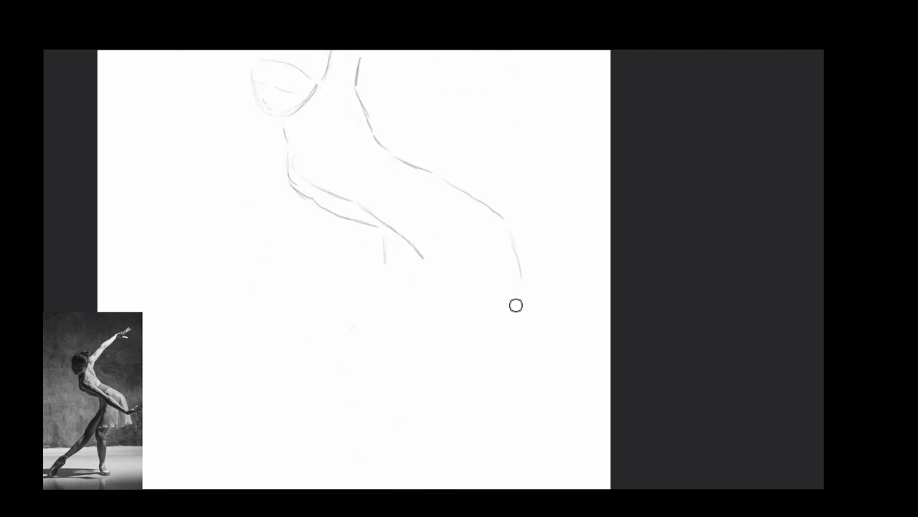
Sketch the lowered arm, forearm, hand and fingers.
left_click_drag(522, 307, 423, 257)
left_click_drag(392, 197, 471, 253)
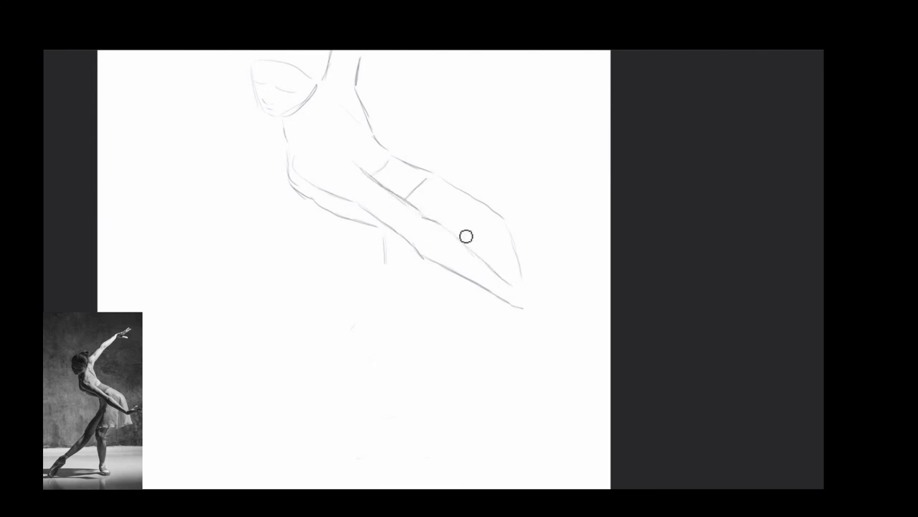
left_click_drag(528, 308, 585, 293)
left_click_drag(531, 285, 584, 278)
Sketch the skirt hem, supporting leg and extended back leg, then zoom out to the whole figure.
left_click_drag(343, 345, 308, 391)
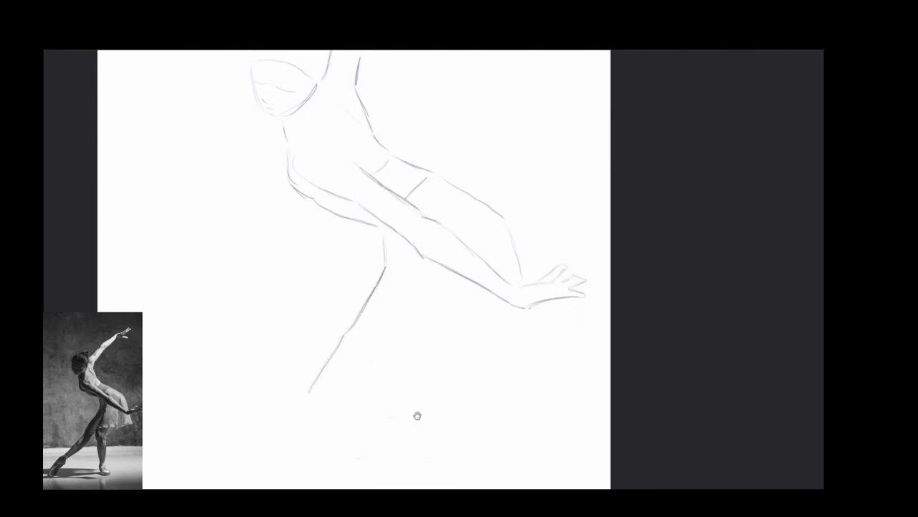
left_click_drag(416, 414, 550, 249)
mouse_move(672, 182)
left_mouse_down()
mouse_move(566, 201)
mouse_move(506, 269)
mouse_move(539, 364)
left_mouse_up()
left_click_drag(512, 285, 517, 393)
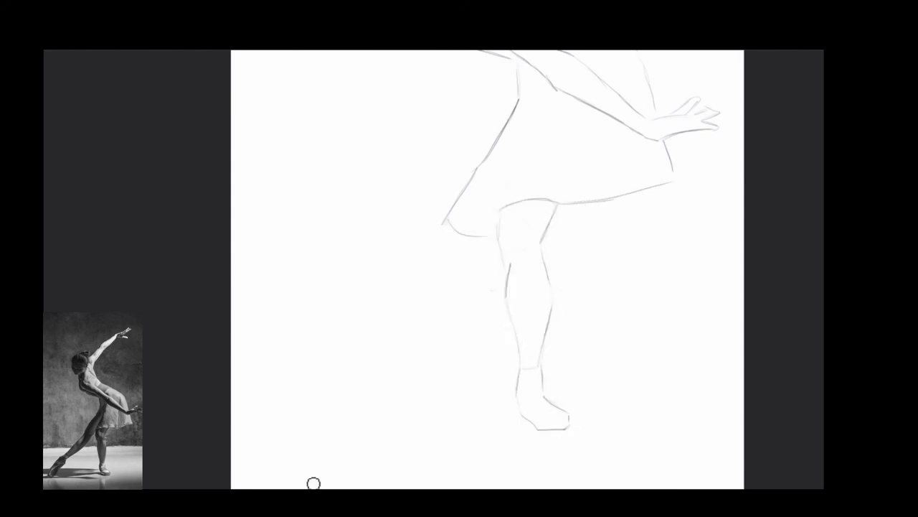
left_click_drag(269, 426, 434, 244)
left_click_drag(283, 441, 441, 294)
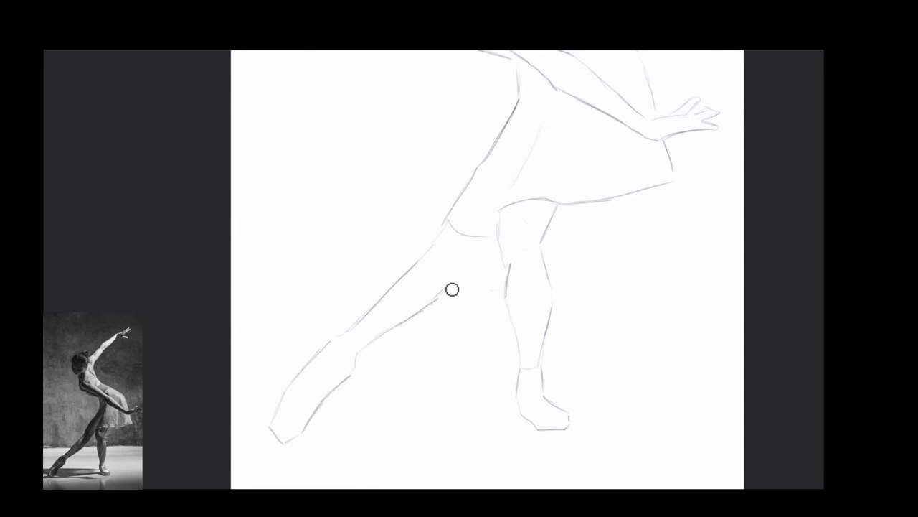
scroll(466, 389, "down", 1)
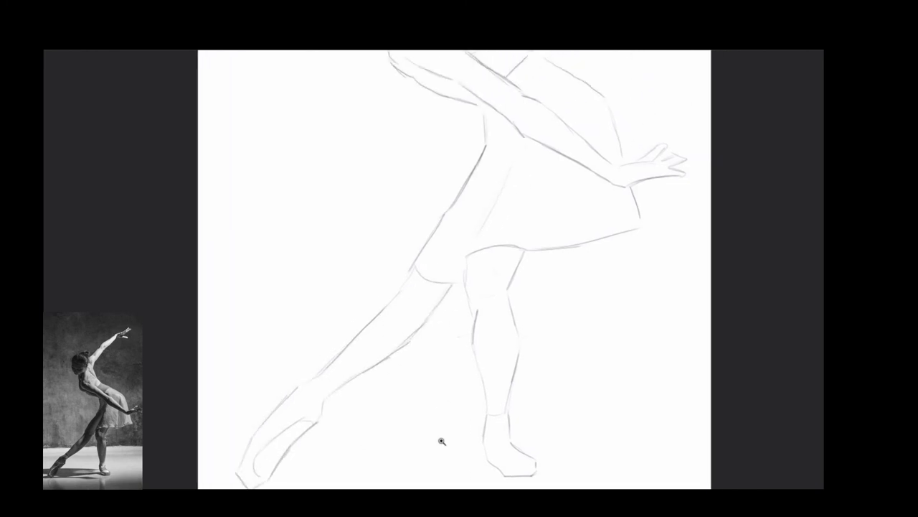
scroll(438, 437, "down", 2)
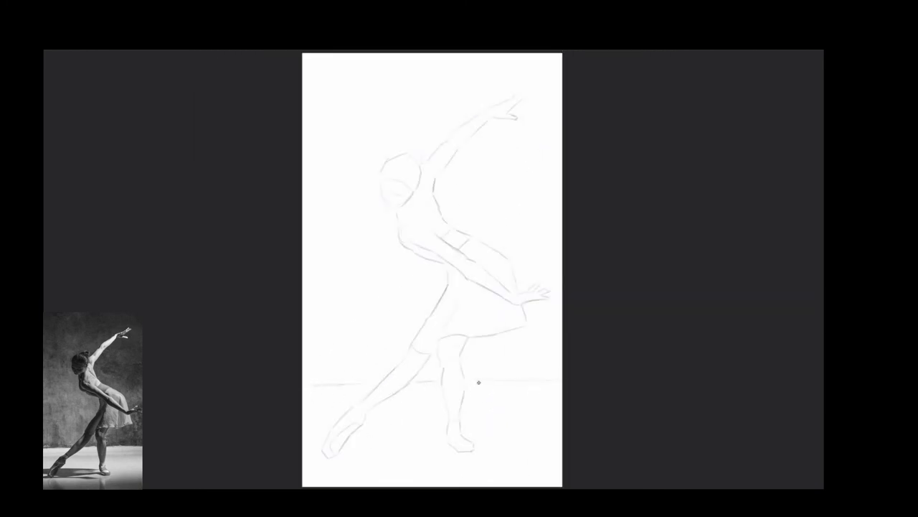
Rename the sketch layer, choose a soft brush preset and show the colour selector.
key("F7")
key("Return")
key("F7")
key("F5")
scroll(725, 222, "down", 2)
key("F5")
key("F6")
Block in grey shading over the raised arm, torso, head, hip and back leg.
left_click_drag(427, 173, 502, 109)
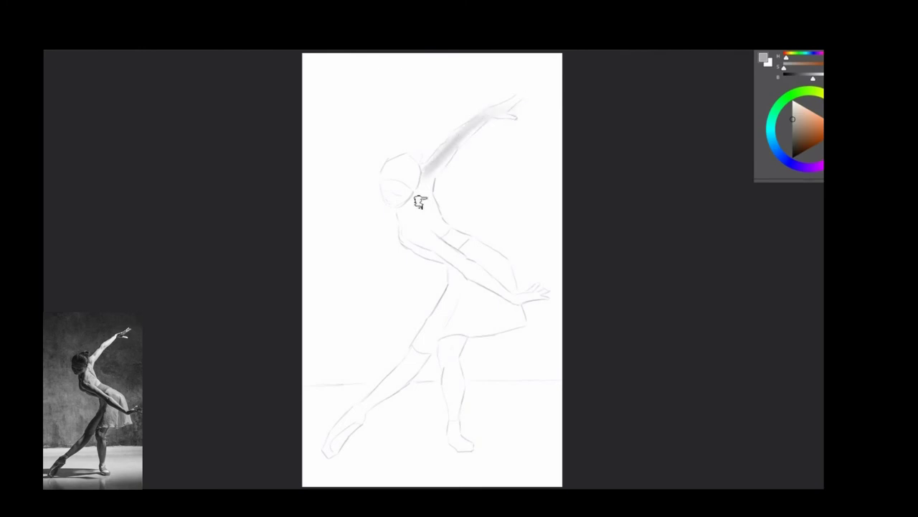
mouse_move(421, 201)
left_mouse_down()
mouse_move(413, 258)
mouse_move(495, 287)
left_mouse_up()
left_click_drag(391, 179, 391, 202)
mouse_move(391, 163)
left_mouse_down()
mouse_move(407, 241)
mouse_move(517, 298)
left_mouse_up()
left_click_drag(369, 402, 425, 359)
mouse_move(345, 438)
left_mouse_down()
mouse_move(430, 351)
mouse_move(391, 401)
mouse_move(337, 445)
left_mouse_up()
mouse_move(423, 344)
left_mouse_down()
mouse_move(467, 285)
mouse_move(527, 311)
mouse_move(501, 260)
left_mouse_up()
Shade the skirt and front leg, paint a floor shadow under the feet, darken the head.
mouse_move(459, 380)
left_mouse_down()
mouse_move(447, 352)
mouse_move(468, 448)
left_mouse_up()
left_click_drag(458, 344, 464, 444)
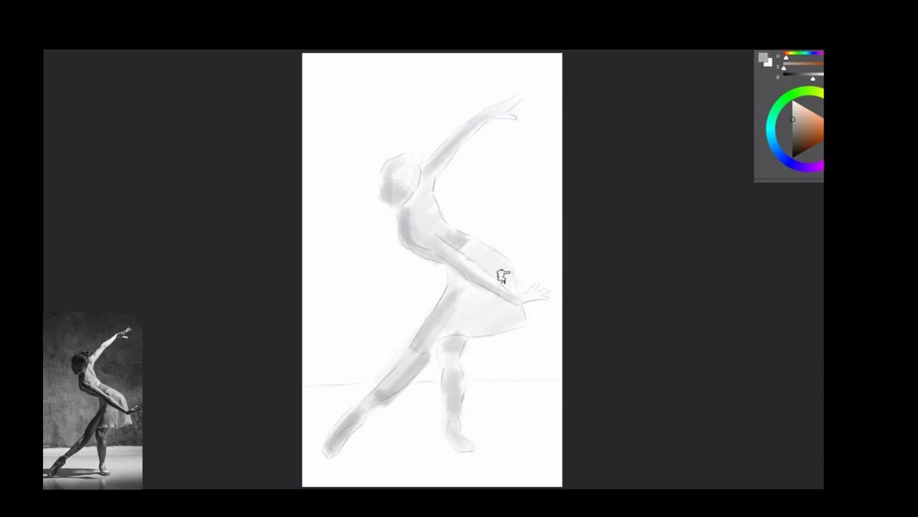
left_click_drag(495, 300, 495, 327)
mouse_move(348, 433)
left_mouse_down()
mouse_move(431, 451)
mouse_move(308, 439)
mouse_move(413, 439)
left_mouse_up()
left_click_drag(405, 162, 392, 189)
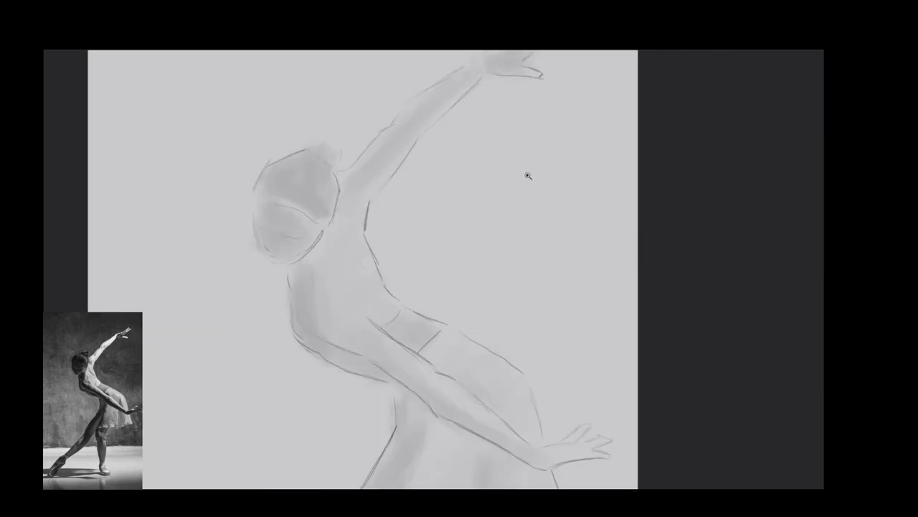
Paint light highlights along the raised arm, hand, forearm and upper arm.
mouse_move(433, 279)
left_mouse_down()
mouse_move(537, 156)
mouse_move(427, 368)
mouse_move(377, 395)
mouse_move(442, 416)
left_mouse_up()
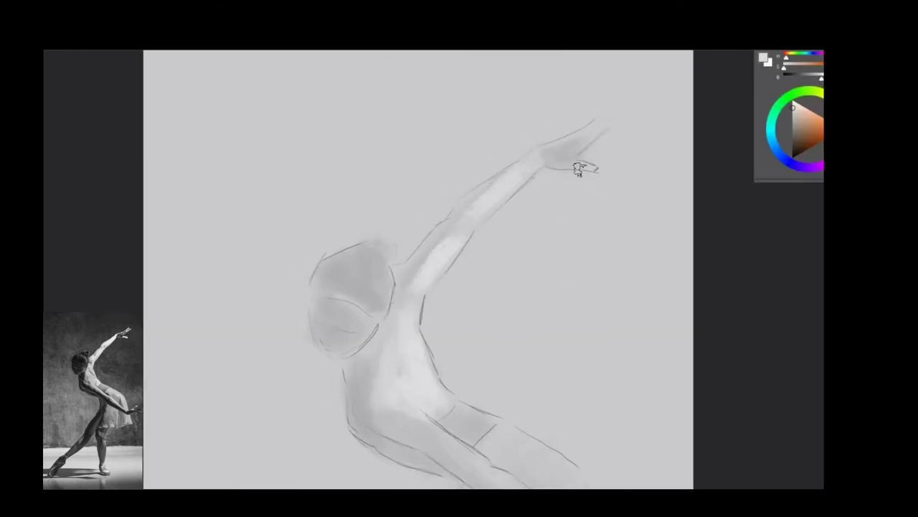
left_click_drag(584, 152, 604, 124)
left_click_drag(538, 168, 457, 245)
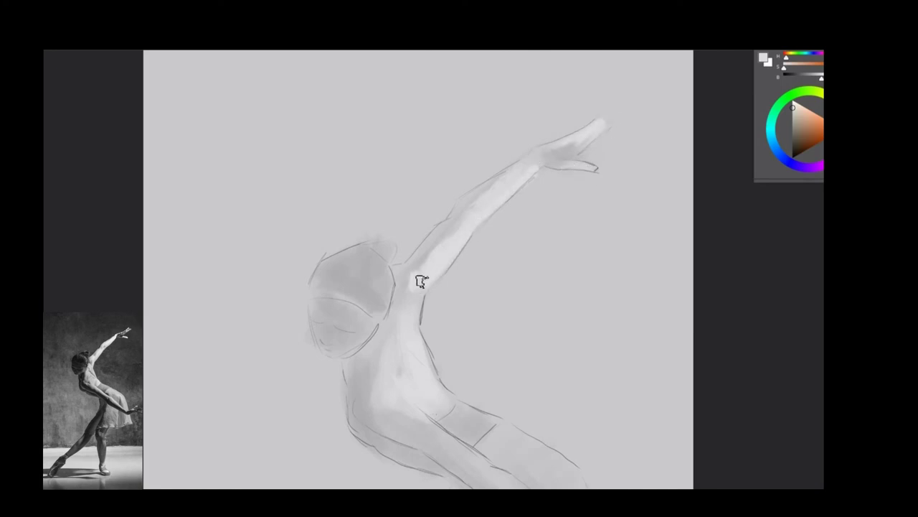
left_click_drag(421, 281, 453, 240)
With a darker grey, shade the raised hand, shoulder and armpit.
left_click(793, 129)
left_click_drag(542, 168, 569, 158)
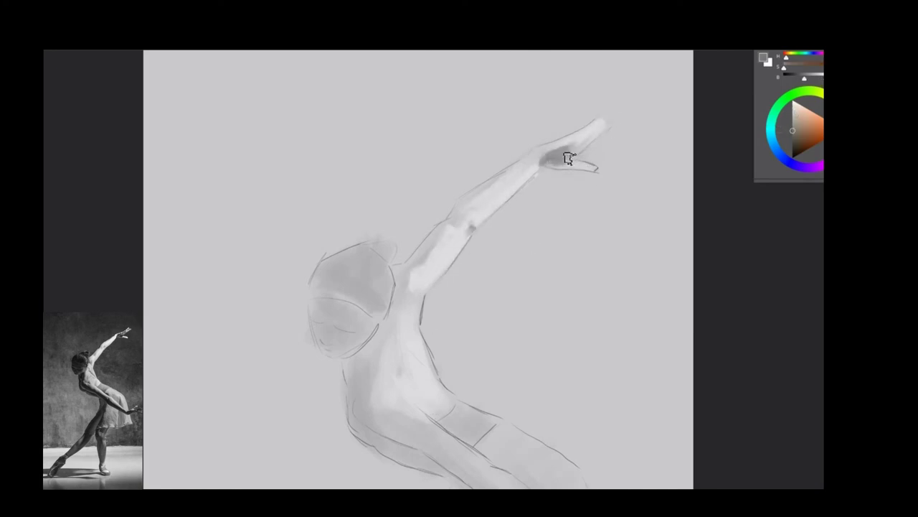
left_click_drag(408, 294, 412, 276)
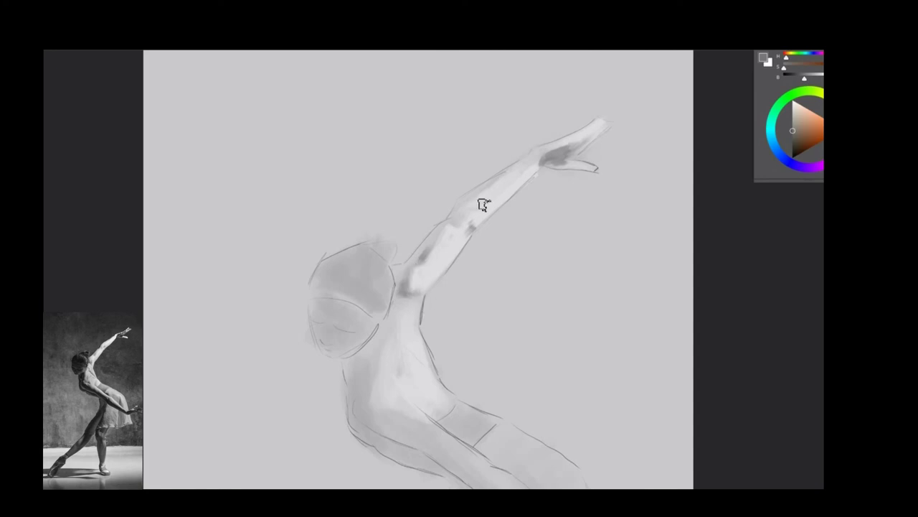
left_click_drag(470, 201, 428, 246)
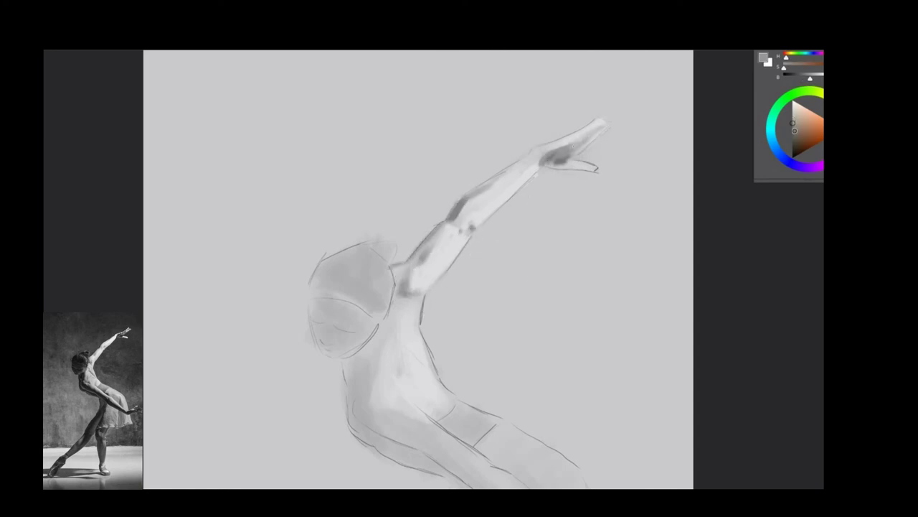
left_click_drag(571, 157, 539, 149)
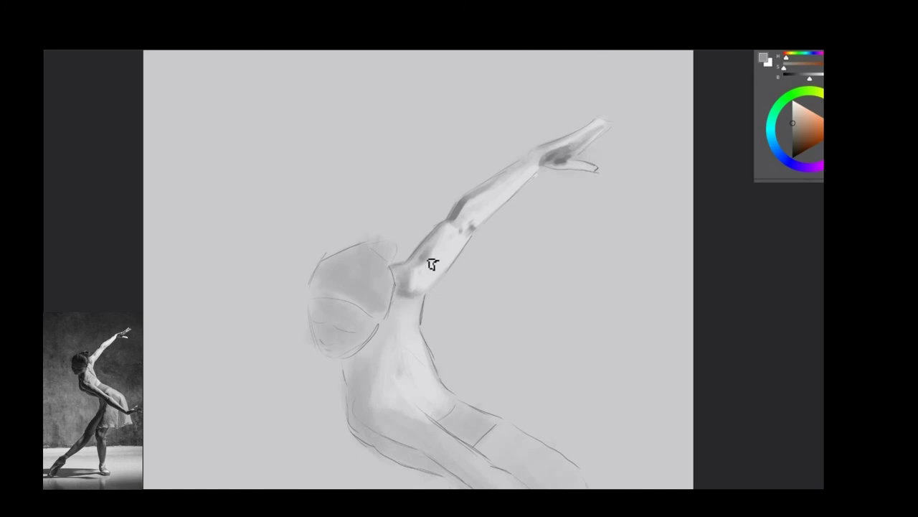
Paint dark hair up to the crown, tone the face mid-grey and shade the neck edge.
mouse_move(337, 283)
left_mouse_down()
mouse_move(323, 266)
mouse_move(366, 295)
mouse_move(376, 313)
mouse_move(375, 260)
mouse_move(373, 287)
left_mouse_up()
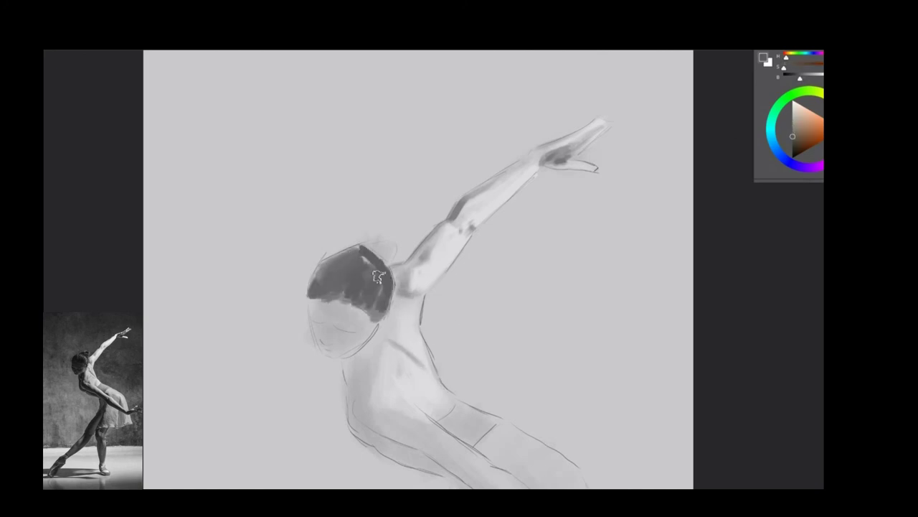
left_click_drag(345, 251, 393, 262)
mouse_move(318, 315)
left_mouse_down()
mouse_move(352, 345)
mouse_move(348, 409)
left_mouse_up()
left_click_drag(373, 355, 352, 430)
left_click(381, 349, "alt")
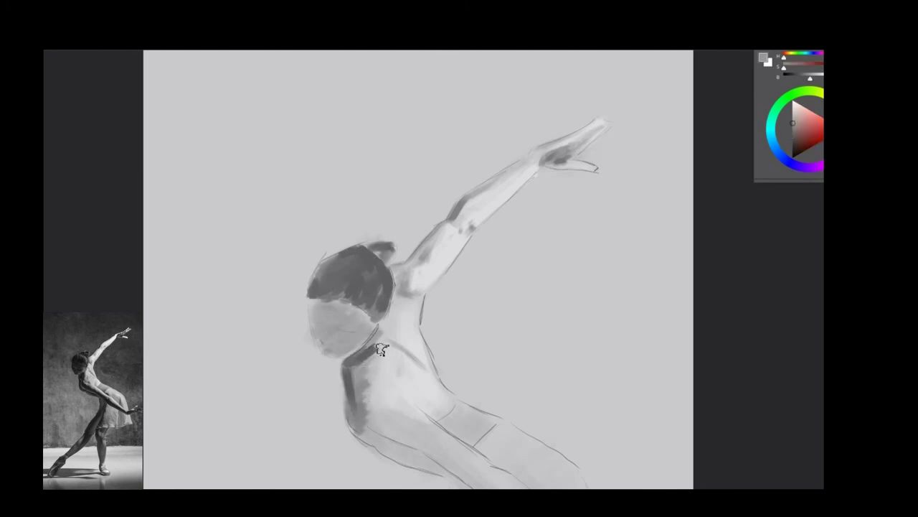
Highlight the lowered arm from shoulder to hand in a lighter grey.
scroll(413, 420, "down", 3)
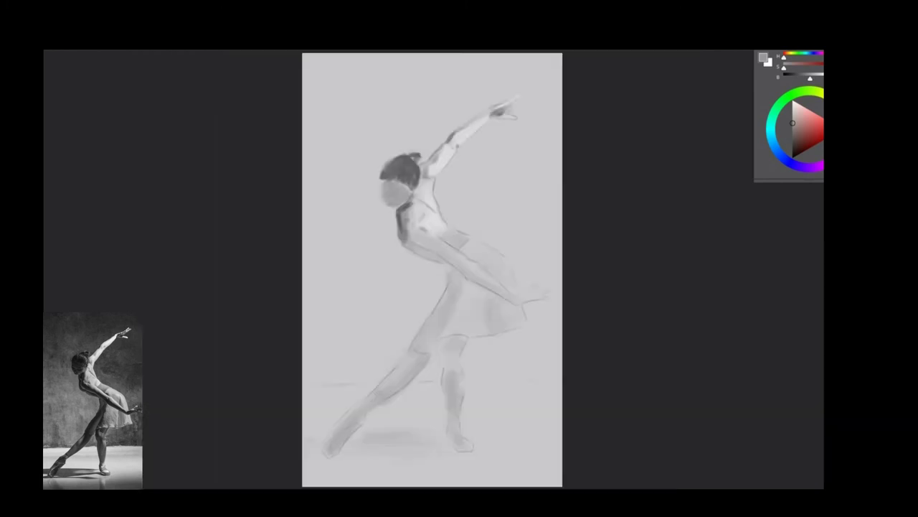
scroll(555, 323, "up", 3)
left_click(370, 227, "alt")
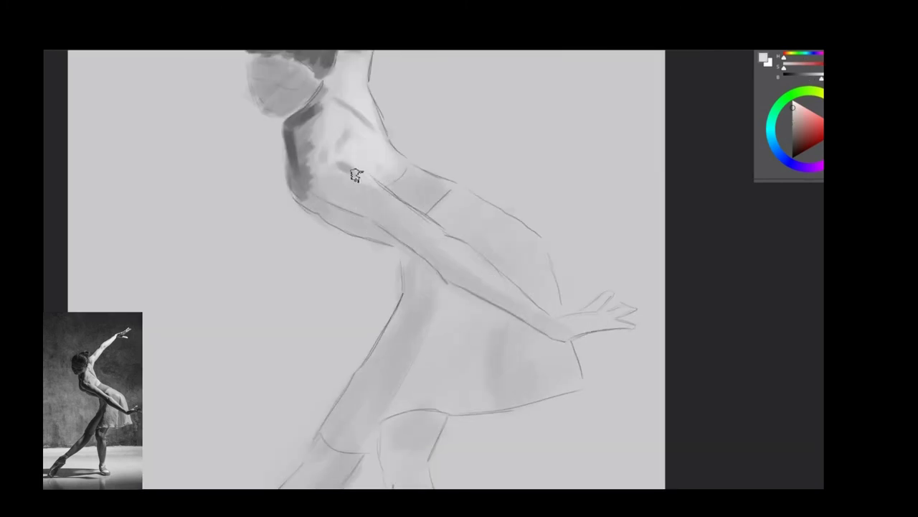
mouse_move(357, 176)
left_mouse_down()
mouse_move(508, 292)
mouse_move(613, 301)
left_mouse_up()
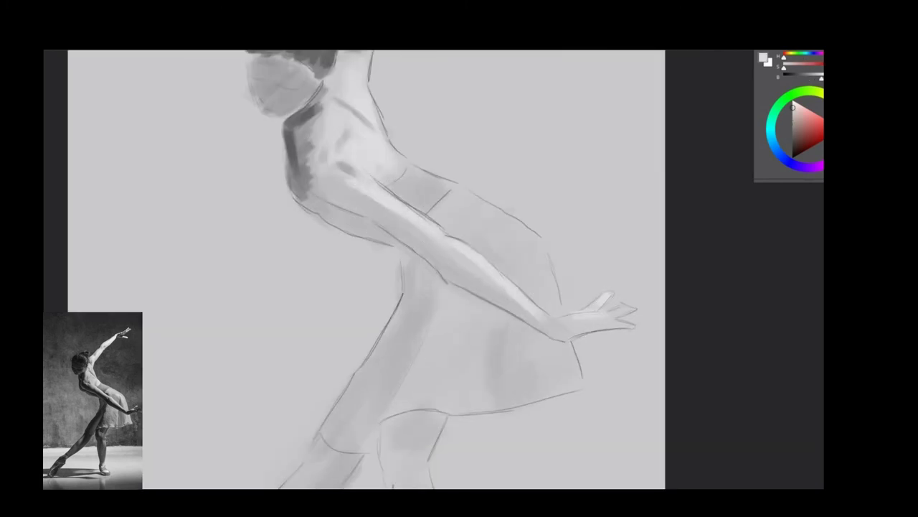
Shade the underside of the lowered arm and down the torso side in darker grey.
left_click(313, 189, "alt")
left_click_drag(321, 180, 466, 281)
left_click_drag(412, 244, 531, 323)
left_click_drag(481, 283, 545, 328)
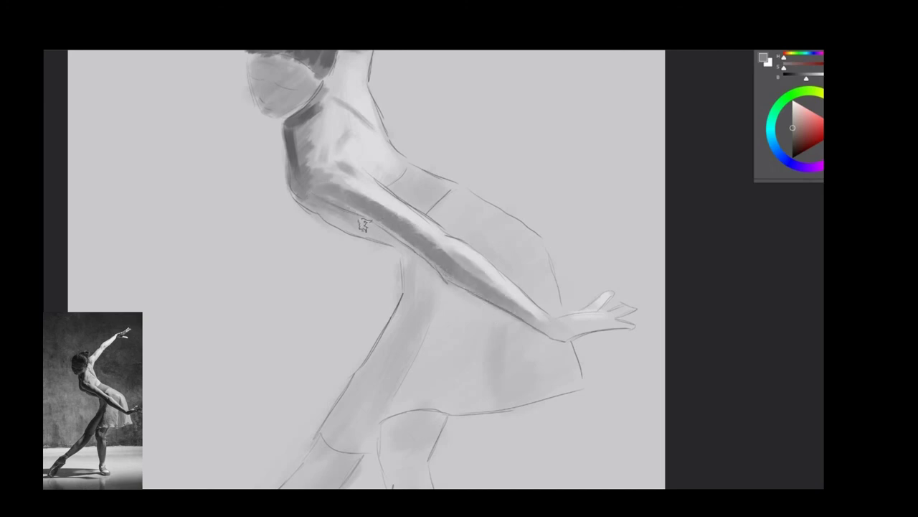
mouse_move(316, 208)
left_mouse_down()
mouse_move(395, 241)
mouse_move(421, 287)
left_mouse_up()
left_click_drag(402, 248, 431, 314)
left_click_drag(430, 280, 384, 351)
Smooth and darken the neck, shoulder and underside of the arm, forearm and hand.
left_click(314, 154, "alt")
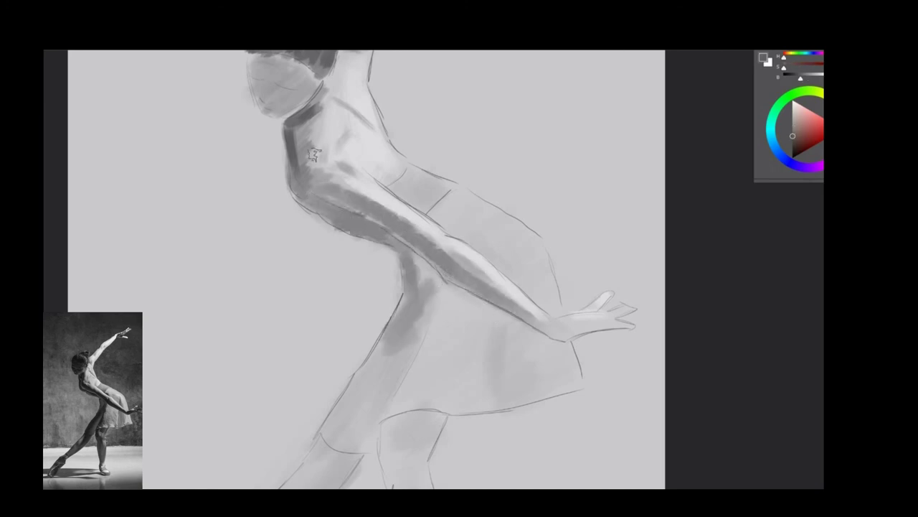
left_click(374, 187, "alt")
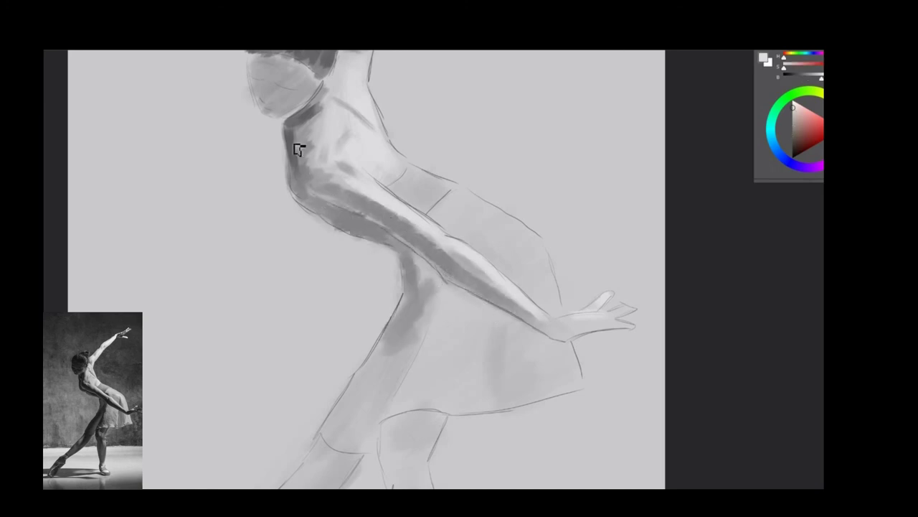
mouse_move(299, 149)
left_mouse_down()
mouse_move(322, 192)
mouse_move(408, 249)
left_mouse_up()
left_click(344, 291, "alt")
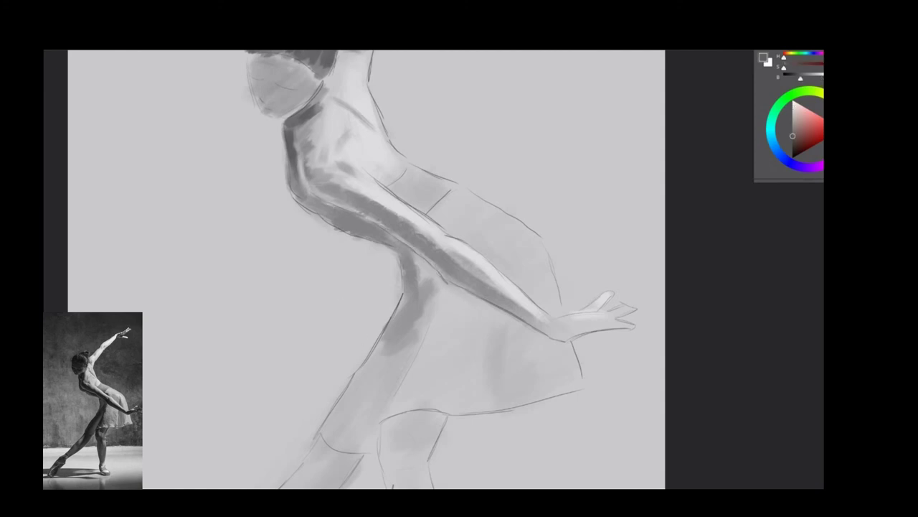
left_click_drag(322, 144, 316, 119)
left_click_drag(321, 180, 337, 139)
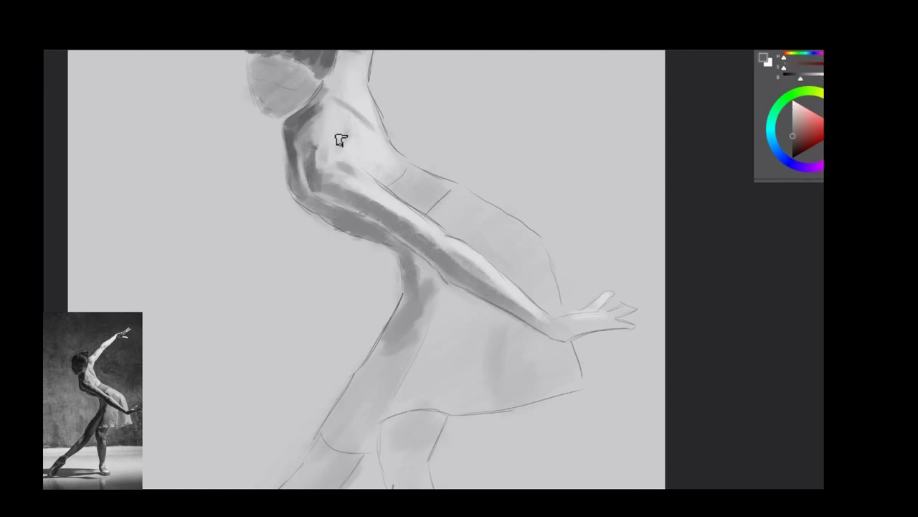
mouse_move(294, 195)
left_mouse_down()
mouse_move(328, 222)
mouse_move(455, 277)
mouse_move(470, 294)
left_mouse_up()
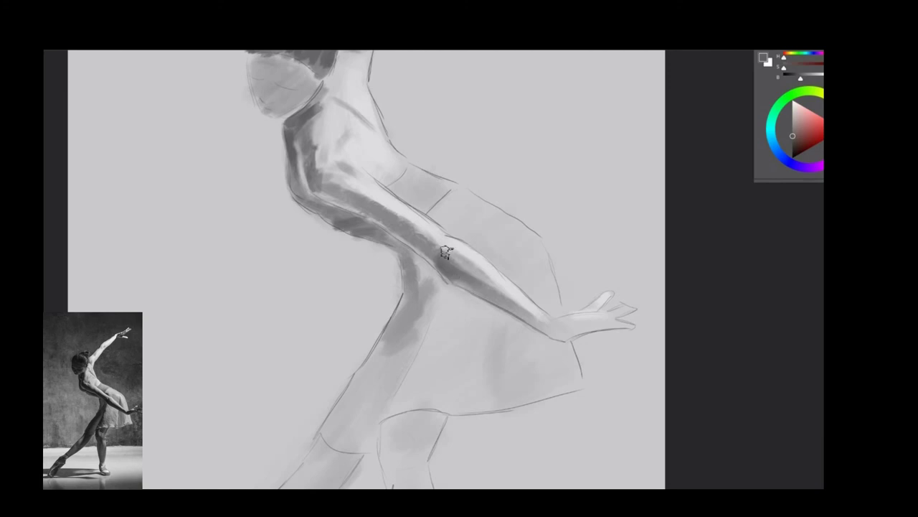
left_click_drag(556, 336, 632, 324)
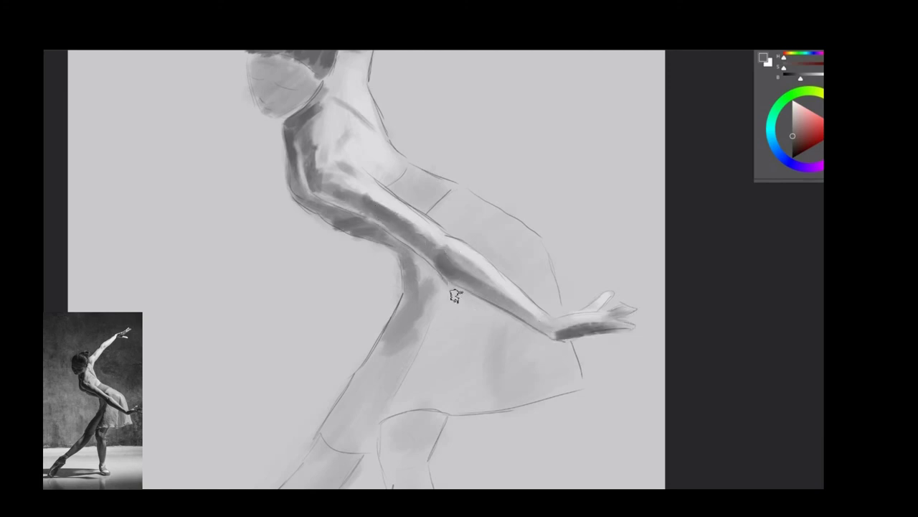
Brighten the hip and skirt near-white, darken the waistband, upper-arm line and thigh edge.
left_click(793, 110)
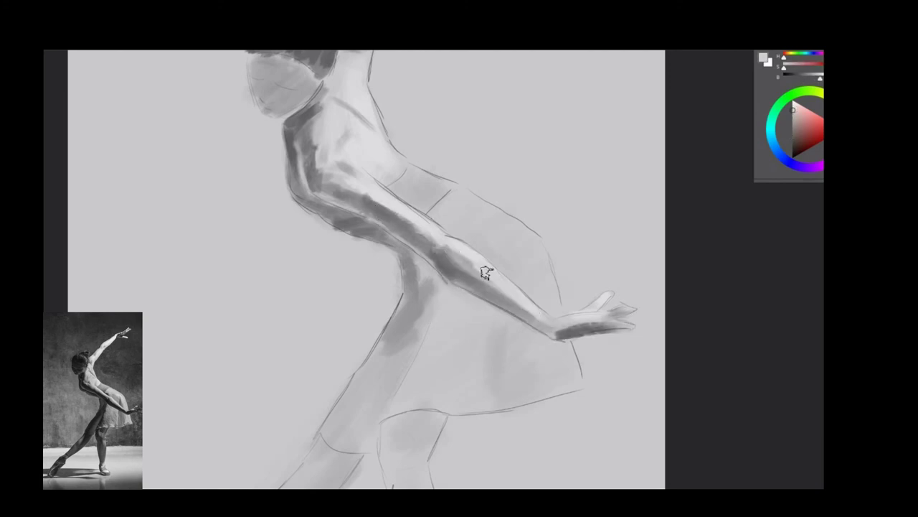
mouse_move(462, 204)
left_mouse_down()
mouse_move(451, 199)
mouse_move(557, 352)
mouse_move(472, 344)
mouse_move(506, 382)
left_mouse_up()
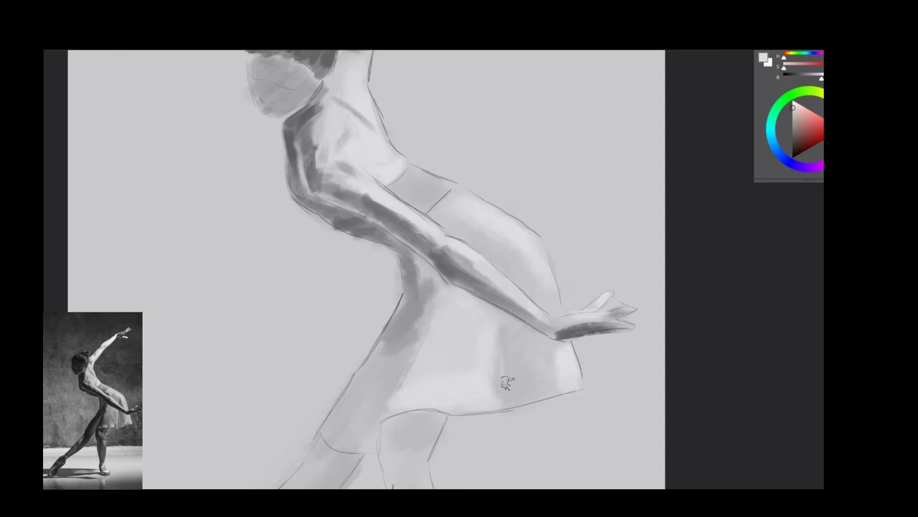
left_click(374, 195, "alt")
left_click_drag(402, 180, 409, 195)
left_click(347, 196, "alt")
left_click_drag(347, 196, 502, 300)
mouse_move(422, 307)
left_mouse_down()
mouse_move(381, 404)
mouse_move(330, 437)
left_mouse_up()
Shade the front thigh and the extended leg's shin, ankle and foot in dark grey.
scroll(500, 313, "down", 5)
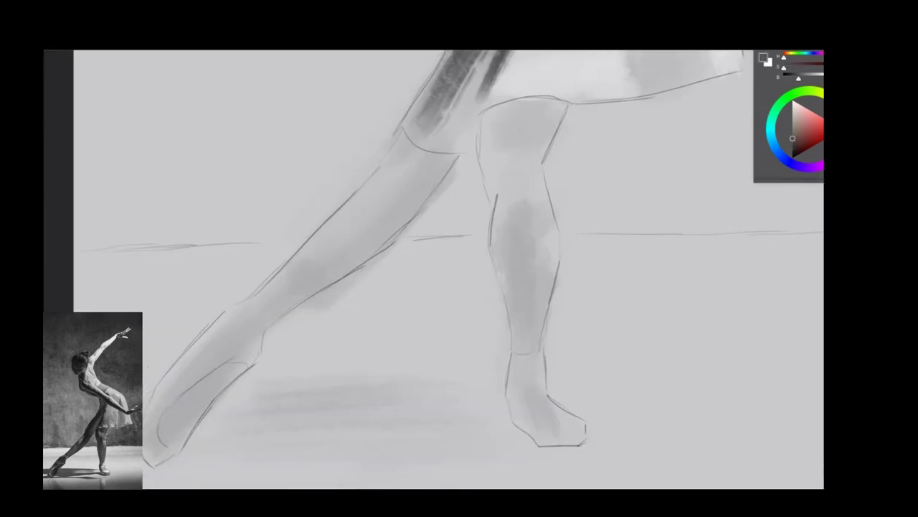
left_click_drag(422, 137, 325, 275)
left_click_drag(438, 152, 410, 195)
left_click_drag(470, 90, 420, 151)
left_click_drag(380, 224, 237, 332)
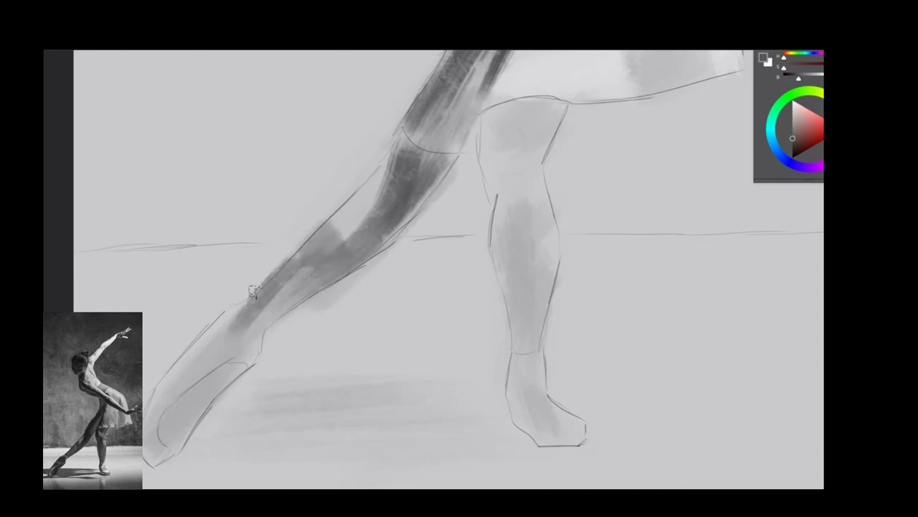
left_click_drag(211, 379, 161, 448)
mouse_move(255, 319)
left_mouse_down()
mouse_move(229, 326)
mouse_move(208, 369)
left_mouse_up()
mouse_move(337, 244)
left_mouse_down()
mouse_move(387, 169)
mouse_move(294, 305)
left_mouse_up()
left_click_drag(402, 133, 510, 179)
left_click_drag(151, 424, 183, 359)
Shade the back leg's thigh, knee, calf, shin, heel and sole in dark grey.
mouse_move(523, 370)
left_mouse_down()
mouse_move(529, 394)
mouse_move(521, 434)
mouse_move(581, 439)
left_mouse_up()
left_click_drag(511, 356, 524, 388)
left_click_drag(559, 266, 531, 337)
left_click_drag(516, 186, 524, 294)
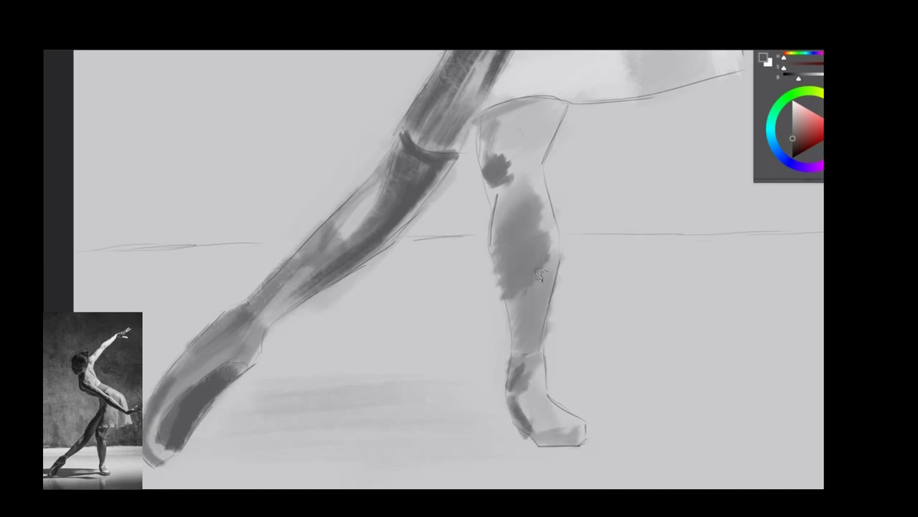
left_click_drag(488, 122, 552, 108)
mouse_move(531, 136)
left_mouse_down()
mouse_move(510, 169)
mouse_move(502, 150)
left_mouse_up()
left_click_drag(484, 108, 513, 322)
left_click_drag(513, 273, 520, 362)
left_click_drag(530, 138, 532, 194)
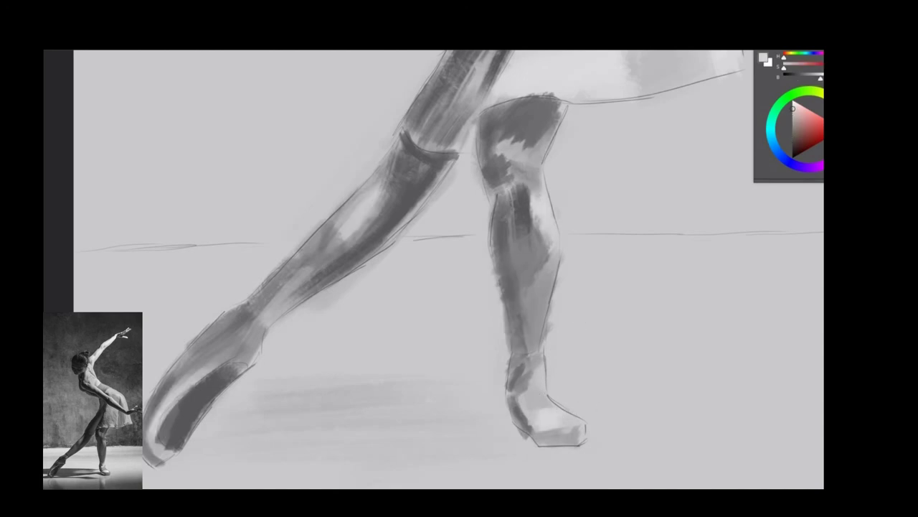
Paint a dark patch on the hip and a light patch on the lower skirt, then fit the view.
left_click_drag(586, 175, 428, 368)
left_click_drag(423, 195, 464, 248)
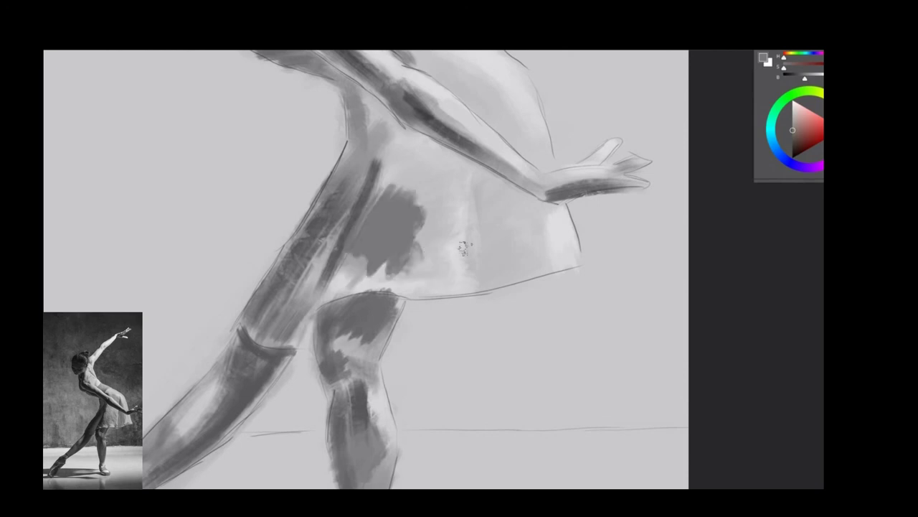
left_click_drag(534, 226, 566, 262)
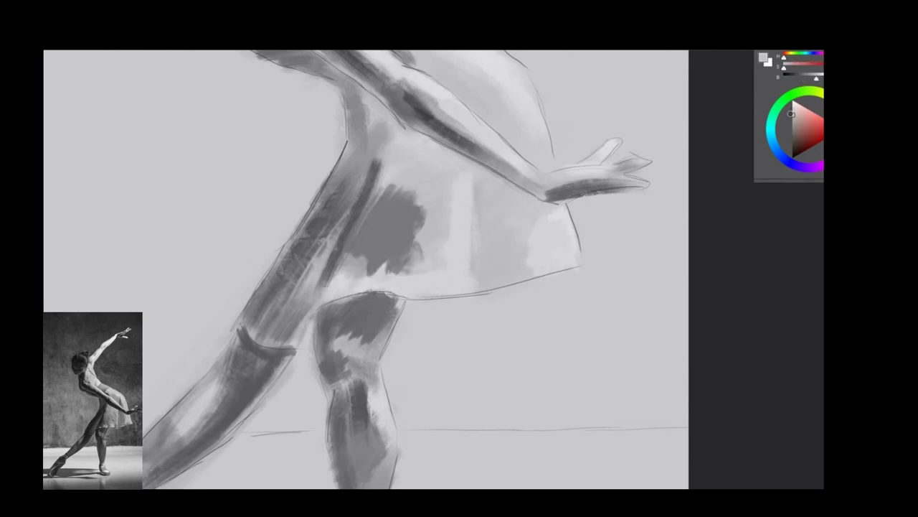
key("ctrl+0")
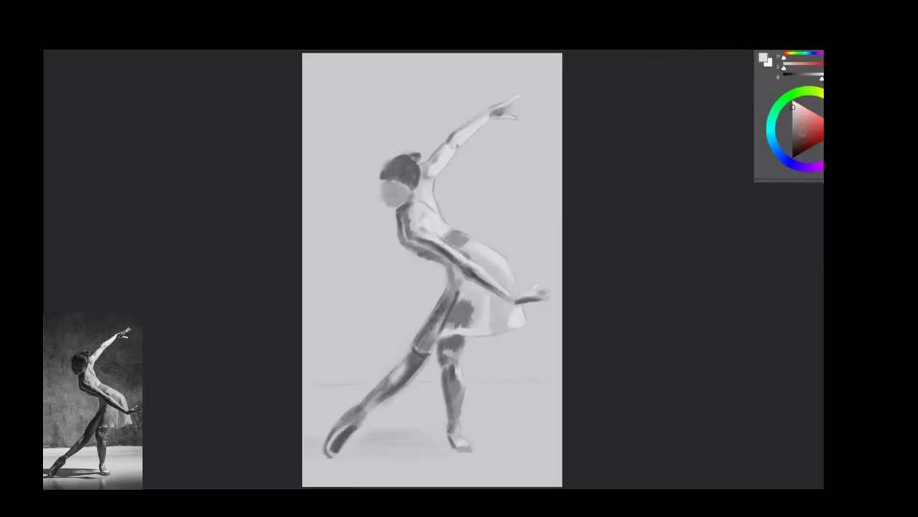
Paint dark strokes across the top and right background and soft grey on the left.
mouse_move(459, 86)
left_mouse_down()
mouse_move(538, 100)
mouse_move(359, 107)
left_mouse_up()
left_click_drag(316, 172, 466, 122)
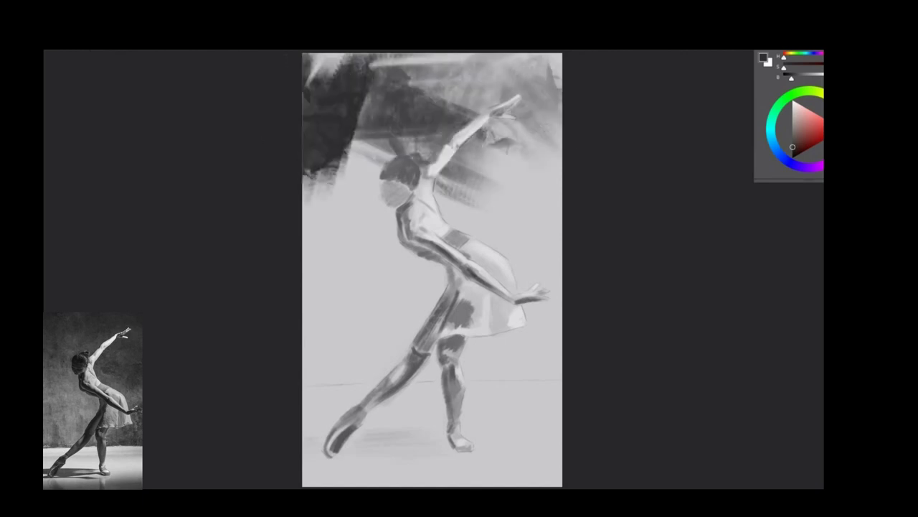
left_click_drag(445, 179, 552, 79)
left_click_drag(486, 334, 556, 358)
left_click_drag(531, 287, 487, 366)
left_click_drag(423, 72, 559, 87)
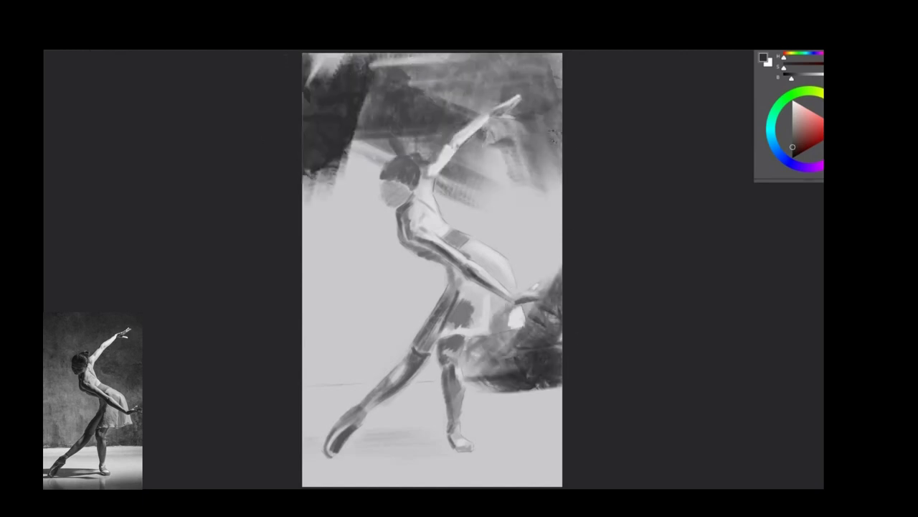
left_click_drag(445, 186, 559, 287)
left_click_drag(357, 370, 431, 330)
mouse_move(309, 316)
left_mouse_down()
mouse_move(366, 165)
mouse_move(430, 309)
left_mouse_up()
left_click_drag(485, 198, 545, 133)
left_click_drag(351, 192, 380, 165)
Add darker texture to the upper, right and bottom background, then lighten the floor around the feet.
left_click(792, 135)
left_click_drag(308, 205, 430, 79)
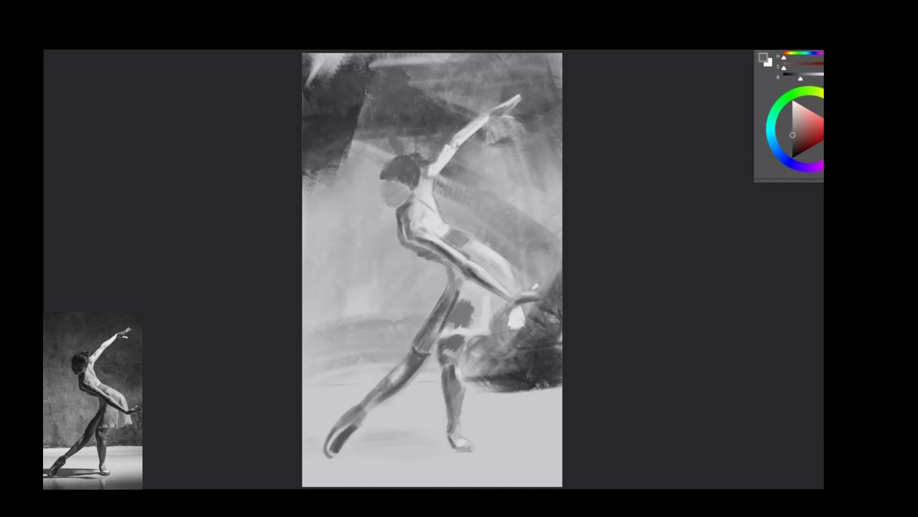
left_click_drag(345, 204, 481, 100)
left_click_drag(552, 179, 503, 337)
mouse_move(444, 469)
left_mouse_down()
mouse_move(578, 467)
mouse_move(338, 467)
left_mouse_up()
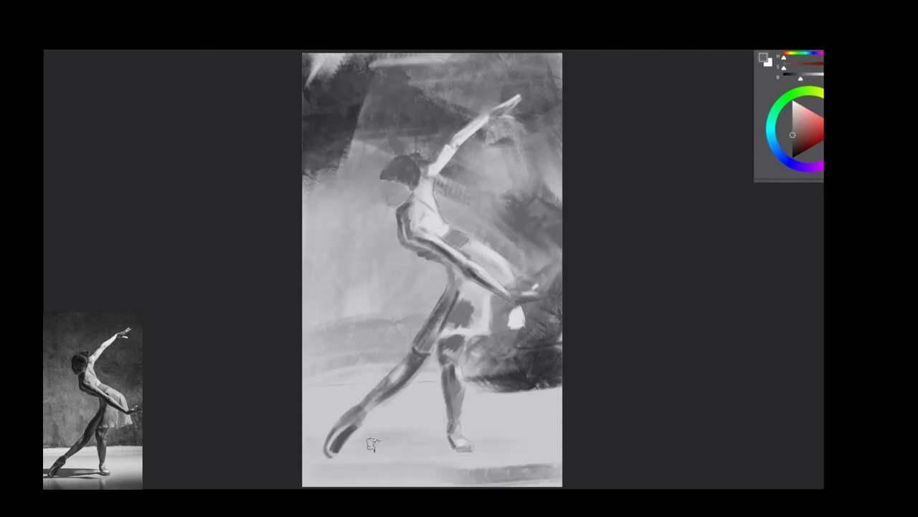
left_click(792, 119)
mouse_move(559, 387)
left_mouse_down()
mouse_move(380, 409)
mouse_move(531, 388)
left_mouse_up()
left_click(792, 111)
left_click_drag(502, 423, 560, 370)
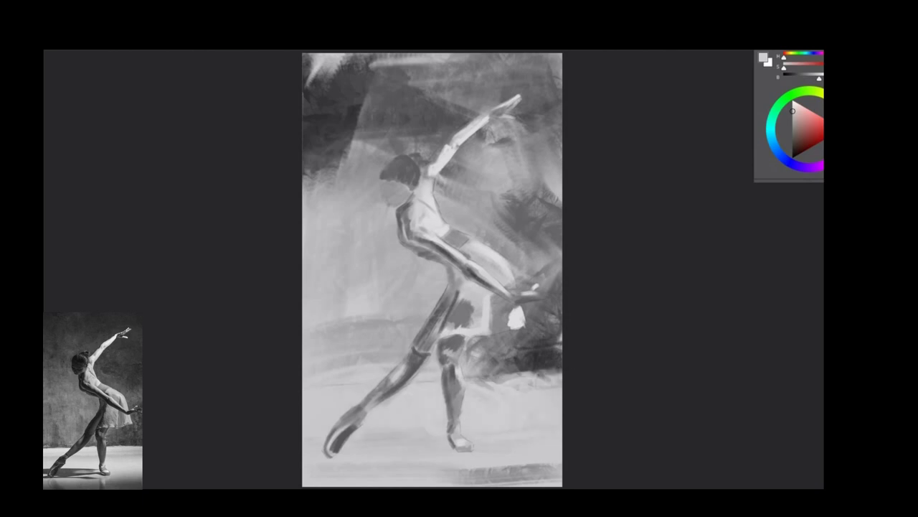
Add dark painterly strokes across the top-left, middle and lower-left background.
left_click(793, 139)
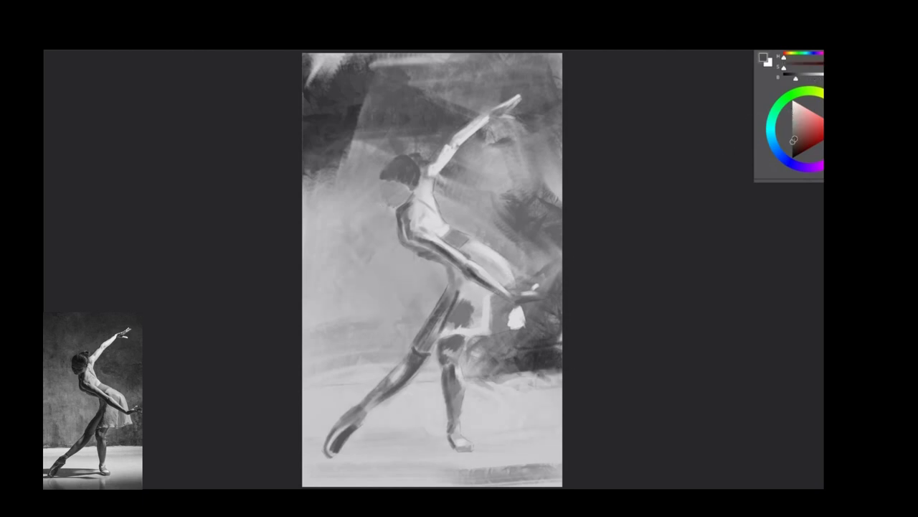
left_click_drag(308, 89, 369, 58)
left_click_drag(384, 94, 481, 58)
left_click_drag(316, 244, 373, 192)
left_click_drag(340, 166, 397, 129)
left_click_drag(453, 233, 481, 183)
left_click_drag(507, 283, 561, 240)
left_click_drag(516, 182, 561, 131)
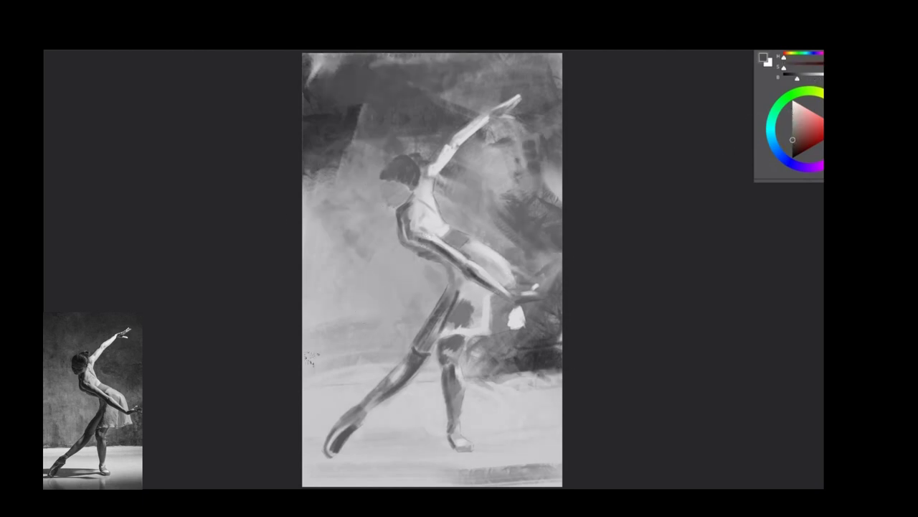
mouse_move(305, 380)
left_mouse_down()
mouse_move(388, 372)
mouse_move(314, 303)
mouse_move(368, 284)
left_mouse_up()
Paint light strokes above the left floor and further darken the top-right and right background.
left_click(344, 338, "alt")
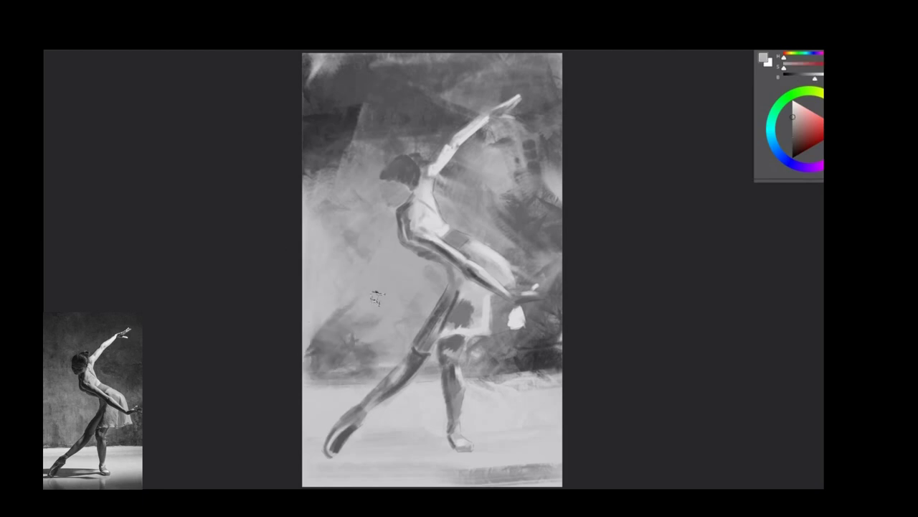
left_click_drag(330, 352, 383, 324)
left_click_drag(474, 191, 511, 154)
left_click_drag(495, 79, 559, 60)
left_click(793, 134)
left_click_drag(538, 136, 556, 89)
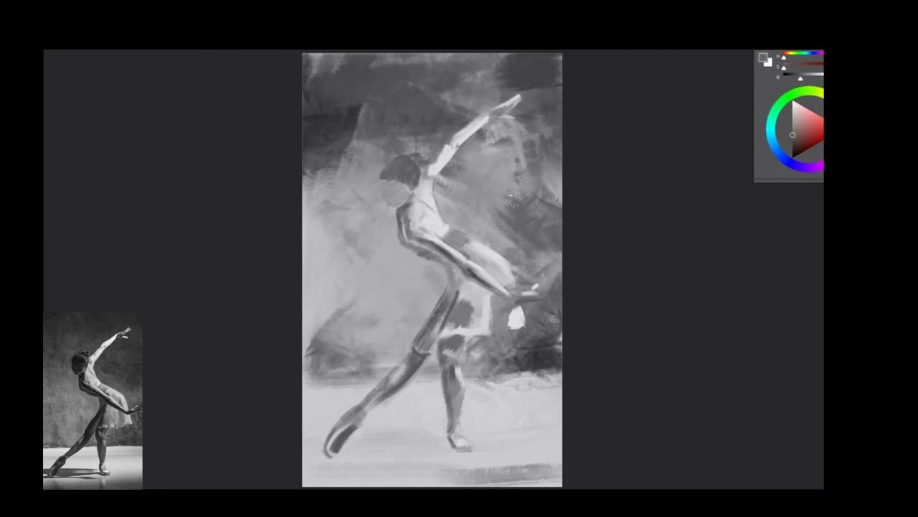
left_click_drag(488, 229, 531, 180)
left_click_drag(445, 222, 520, 124)
left_click_drag(515, 276, 561, 250)
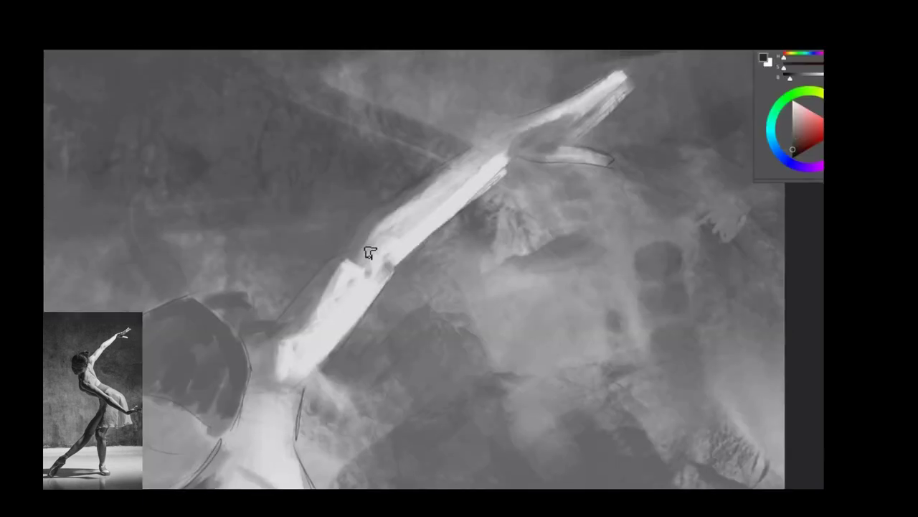
Paint dark shading on the raised arm's edges, wrist, between the fingers, thumb and elbow.
left_click_drag(367, 248, 372, 216)
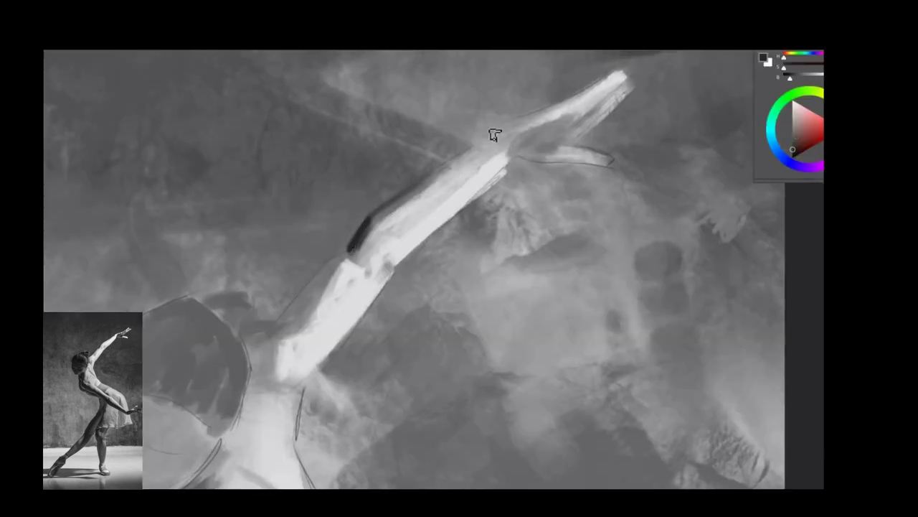
mouse_move(434, 179)
left_mouse_down()
mouse_move(491, 136)
mouse_move(558, 140)
left_mouse_up()
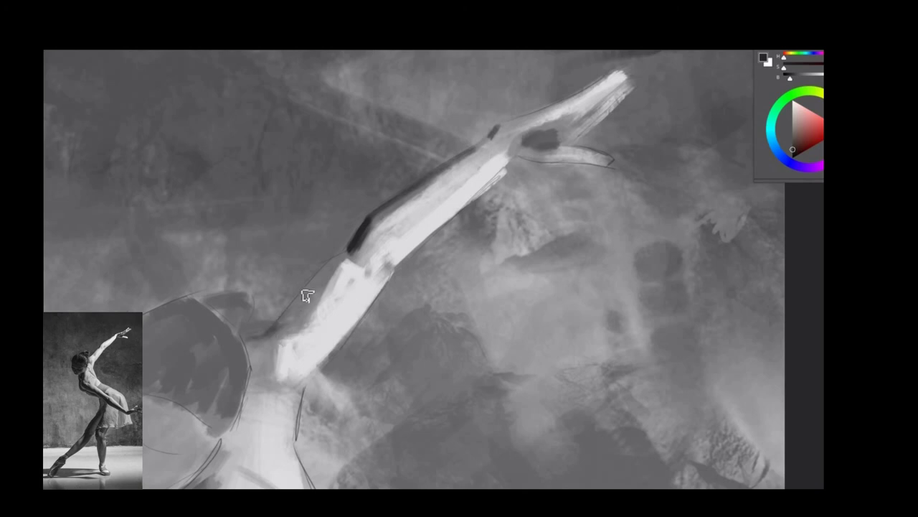
mouse_move(276, 326)
left_mouse_down()
mouse_move(349, 253)
mouse_move(375, 256)
left_mouse_up()
mouse_move(513, 150)
left_mouse_down()
mouse_move(574, 115)
mouse_move(566, 108)
left_mouse_up()
left_click_drag(520, 154, 606, 164)
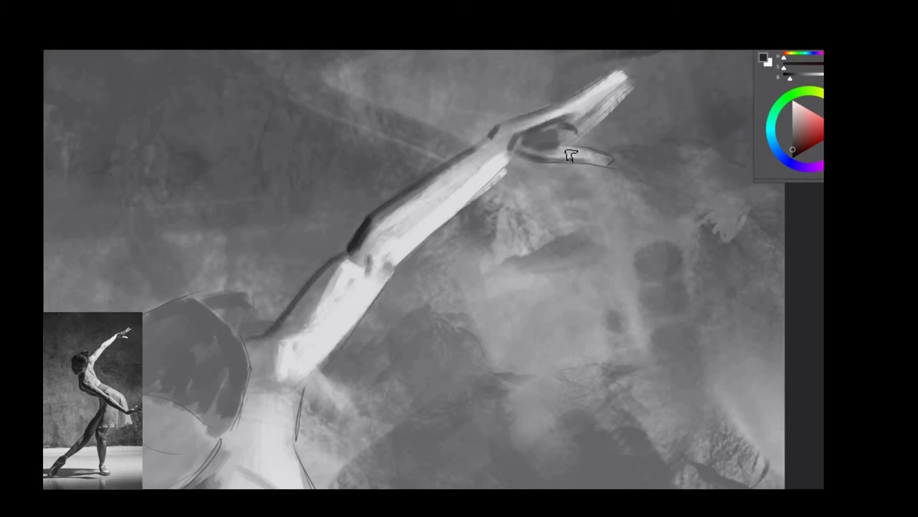
left_click_drag(605, 96, 564, 160)
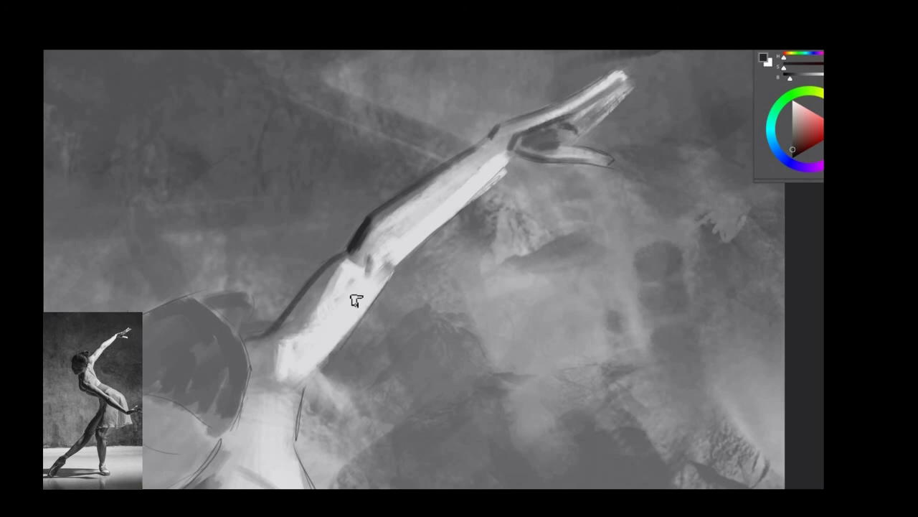
mouse_move(262, 387)
left_mouse_down()
mouse_move(266, 365)
mouse_move(252, 380)
left_mouse_up()
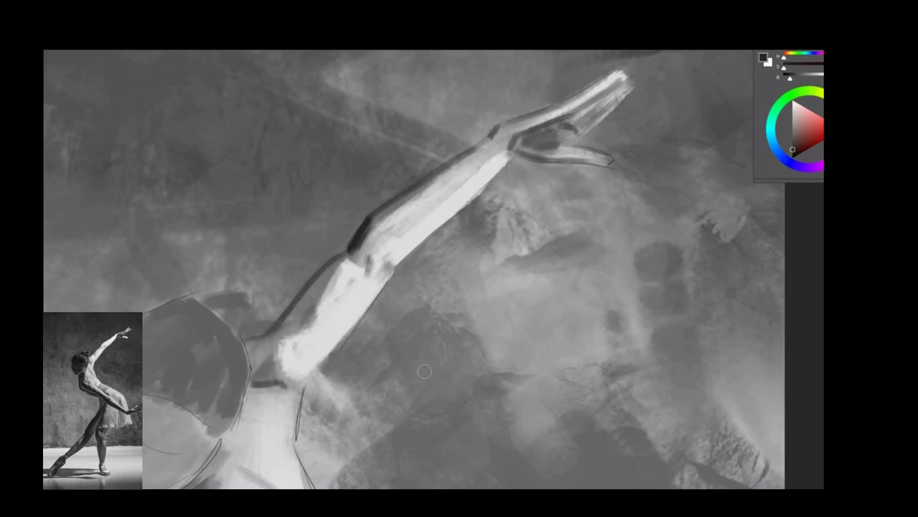
Sample a light grey from the arm and brush highlights along the forearm, wrist and finger.
left_click(343, 318, "alt")
left_click_drag(303, 384, 396, 278)
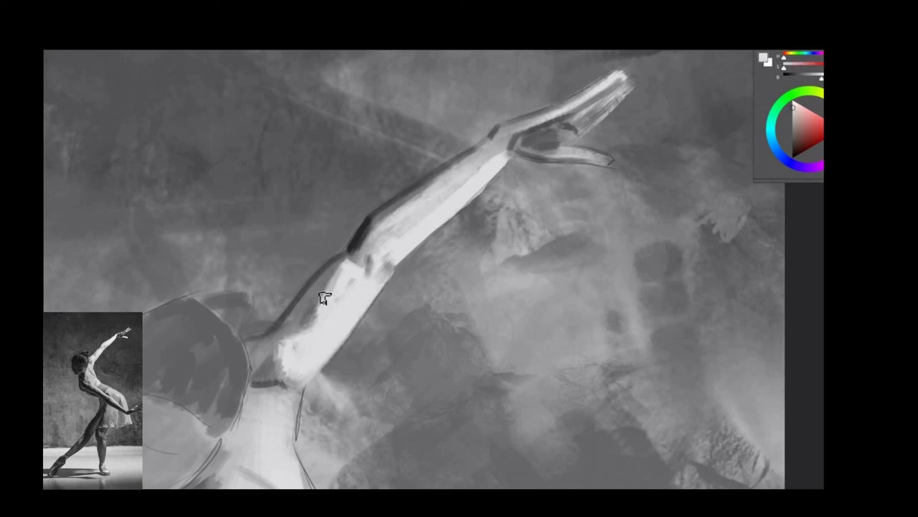
mouse_move(323, 298)
left_mouse_down()
mouse_move(344, 324)
mouse_move(449, 208)
mouse_move(567, 171)
left_mouse_up()
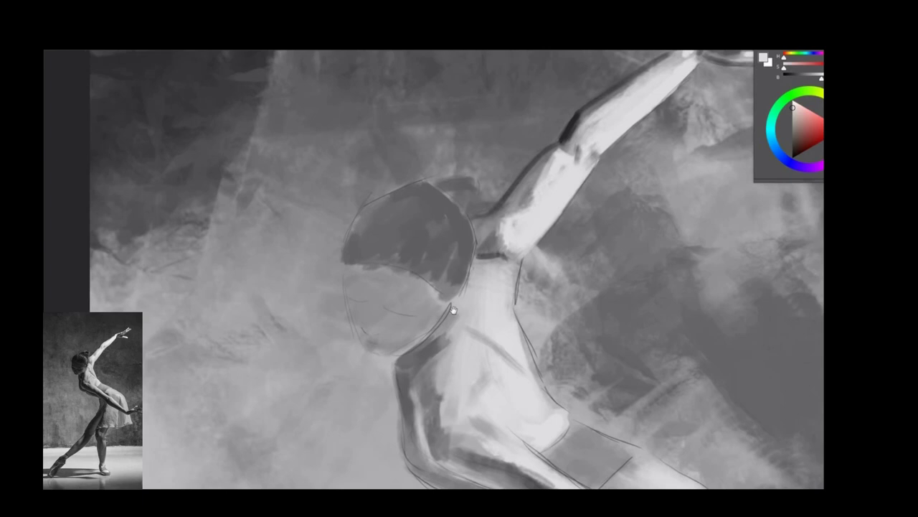
Darken the hair with a sampled dark tone, then add lighter grey highlights across it.
left_click(388, 241, "alt")
mouse_move(388, 242)
left_mouse_down()
mouse_move(372, 214)
mouse_move(361, 246)
mouse_move(450, 260)
mouse_move(433, 225)
mouse_move(459, 183)
mouse_move(365, 242)
mouse_move(453, 266)
mouse_move(396, 223)
mouse_move(366, 219)
mouse_move(428, 204)
mouse_move(461, 260)
left_mouse_up()
left_click(727, 167, "alt")
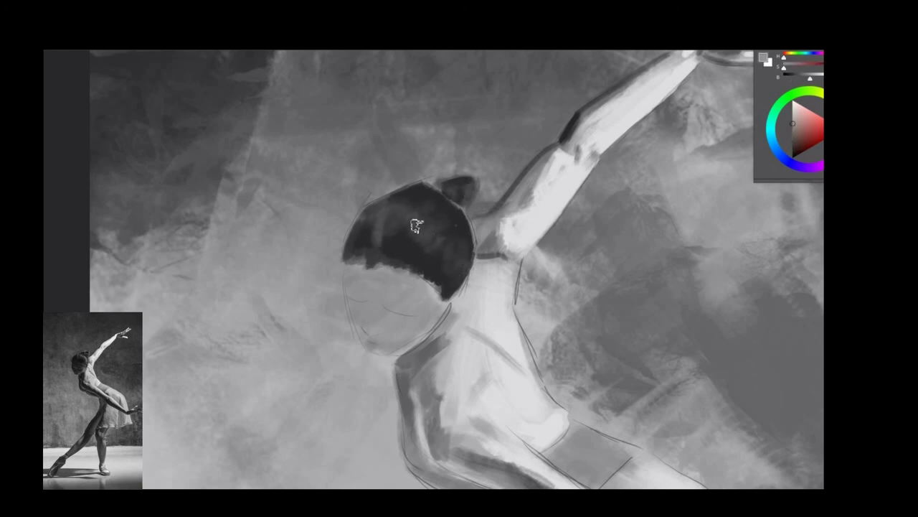
left_click_drag(429, 240, 448, 305)
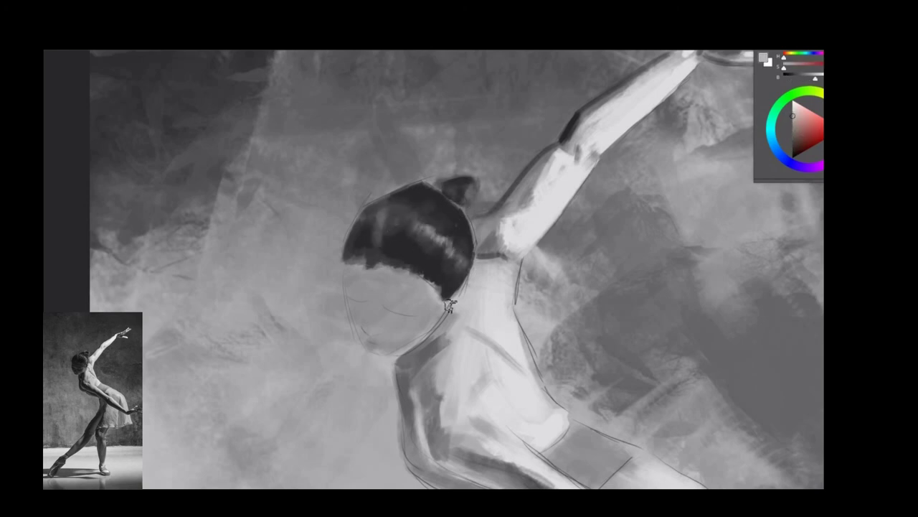
Shade the face below the hair, near the left eye, and along the left edge and chin.
left_click(466, 202, "alt")
mouse_move(348, 271)
left_mouse_down()
mouse_move(388, 288)
mouse_move(423, 337)
mouse_move(431, 294)
mouse_move(409, 280)
left_mouse_up()
mouse_move(387, 316)
left_mouse_down()
mouse_move(396, 291)
mouse_move(406, 310)
left_mouse_up()
scroll(436, 330, "up", 3)
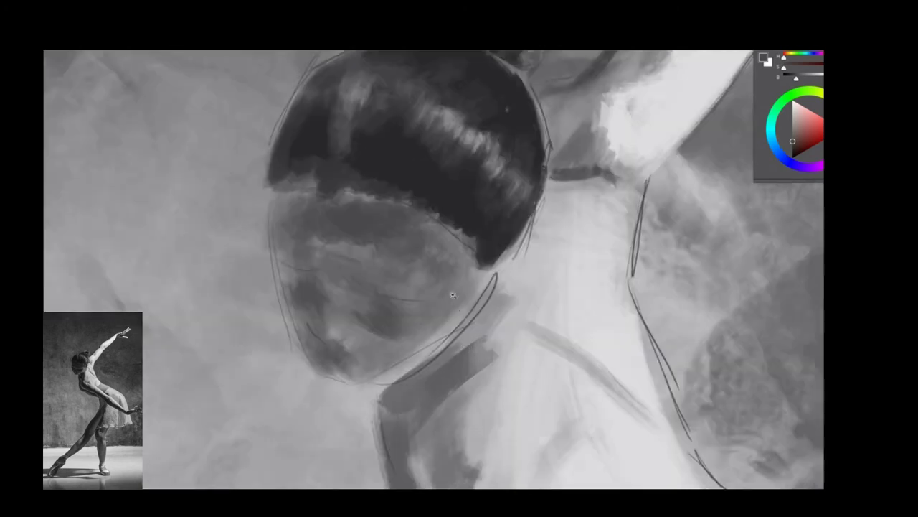
left_click_drag(279, 264, 309, 271)
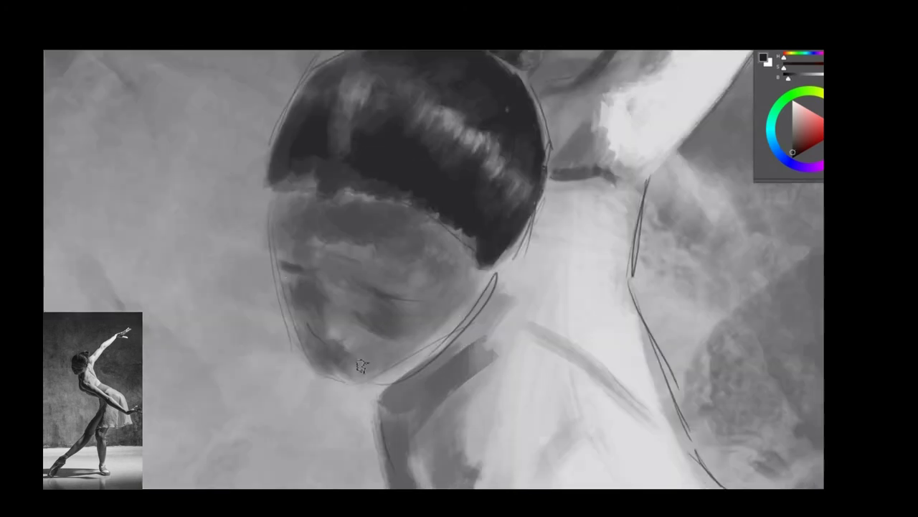
mouse_move(276, 208)
left_mouse_down()
mouse_move(294, 262)
mouse_move(294, 316)
left_mouse_up()
left_click_drag(312, 348, 345, 377)
Paint the neck and collar line, a closed eye, darker forehead, chin, cheek and nose shading.
mouse_move(480, 310)
left_mouse_down()
mouse_move(391, 391)
mouse_move(381, 432)
left_mouse_up()
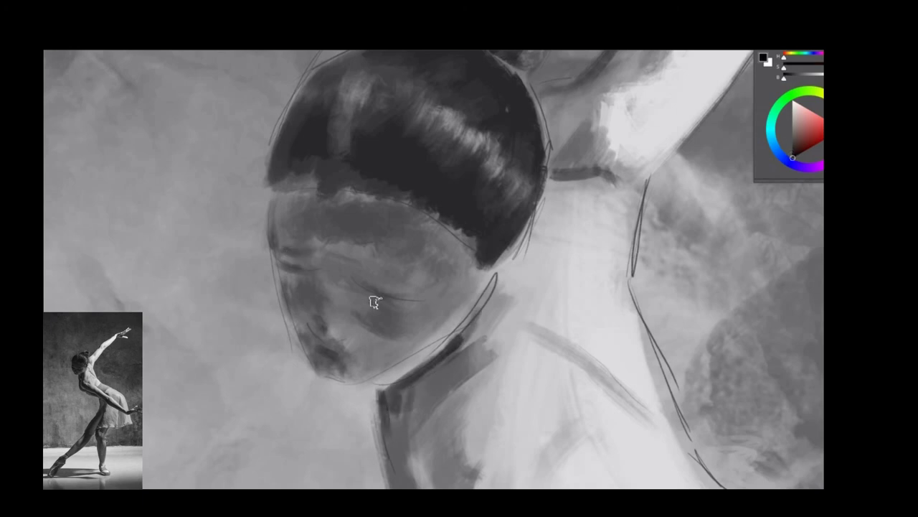
left_click_drag(369, 291, 402, 294)
left_click_drag(285, 268, 303, 276)
left_click_drag(280, 239, 409, 269)
left_click_drag(373, 359, 331, 283)
left_click_drag(333, 360, 326, 328)
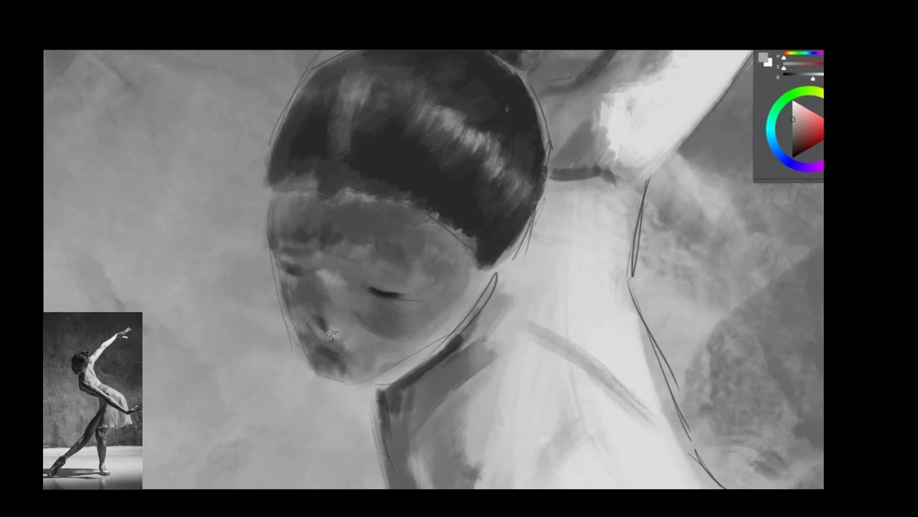
left_click_drag(355, 284, 323, 271)
Deepen the collar, neckline, eye and cheek with near-black, then lighten the bangs' lower edge.
left_click(792, 149)
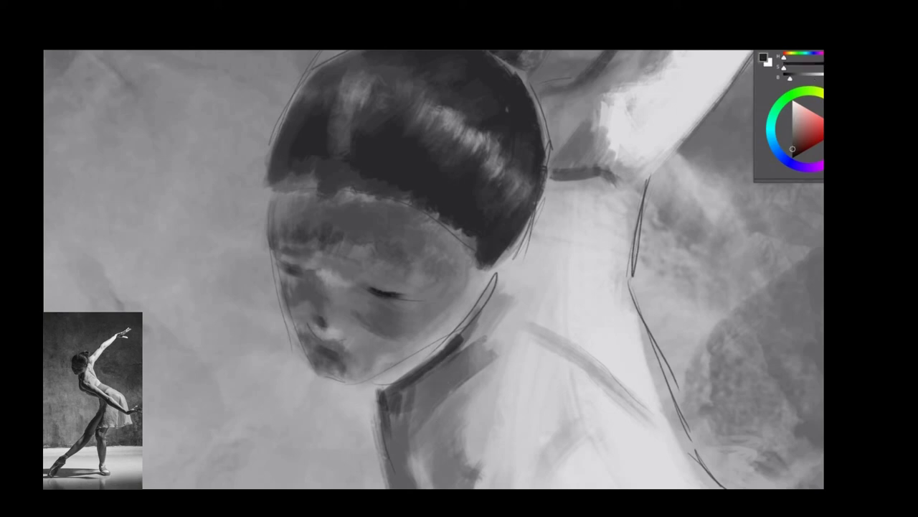
left_click_drag(387, 388, 431, 354)
left_click_drag(381, 423, 466, 331)
left_click_drag(402, 402, 506, 291)
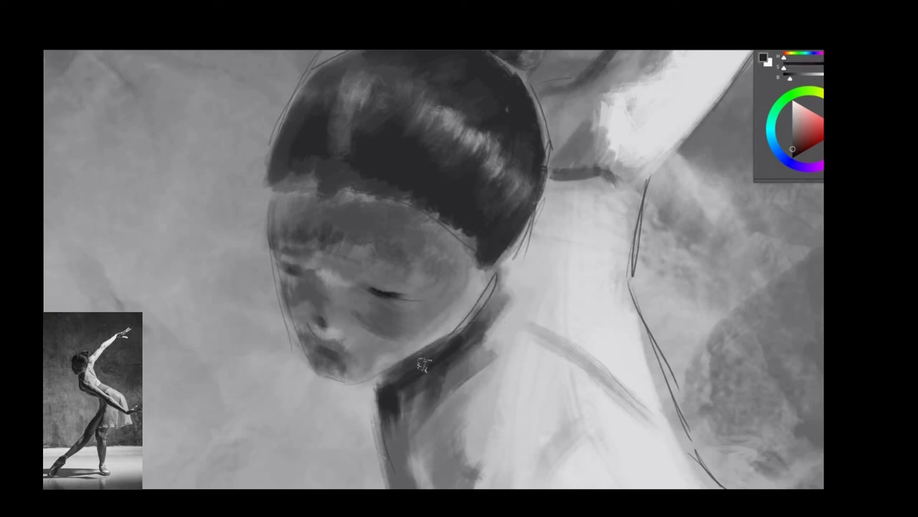
left_click_drag(434, 358, 412, 430)
left_click_drag(330, 222, 384, 251)
left_click_drag(438, 294, 367, 268)
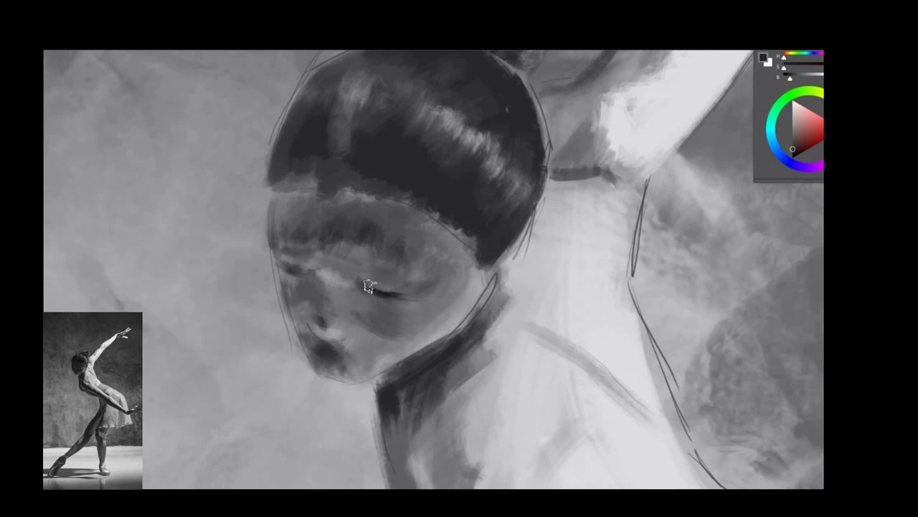
left_click_drag(292, 267, 319, 278)
left_click(617, 149, "alt")
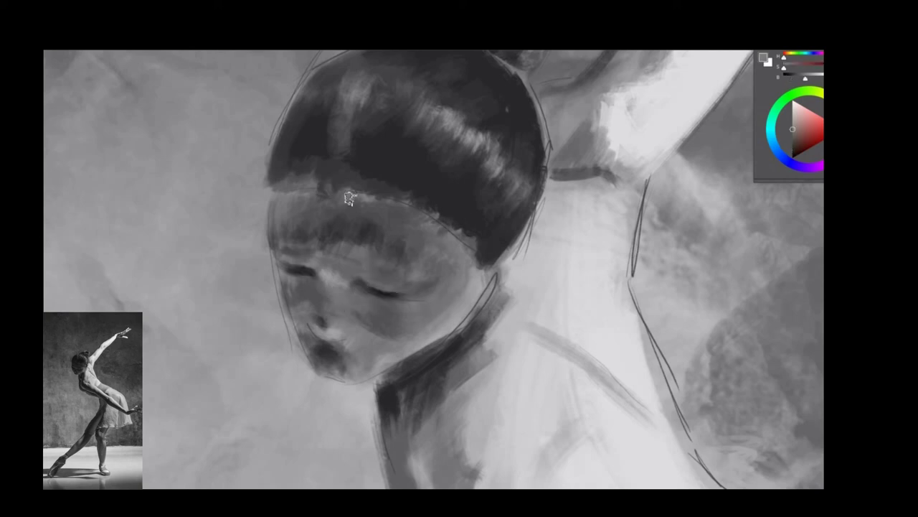
left_click_drag(320, 176, 431, 199)
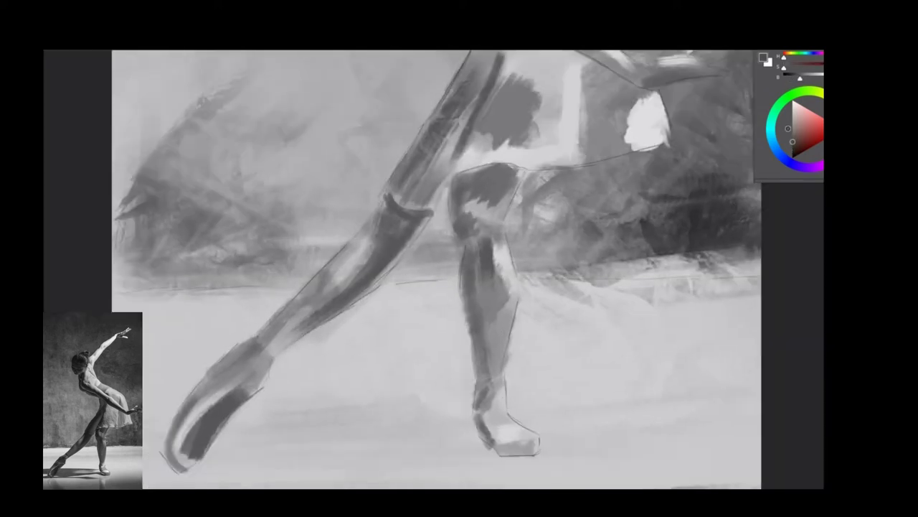
Blend the ankle band, shade the pointe shoe, and darken the shin up toward the knee.
mouse_move(303, 375)
left_mouse_down()
mouse_move(277, 329)
mouse_move(221, 356)
left_mouse_up()
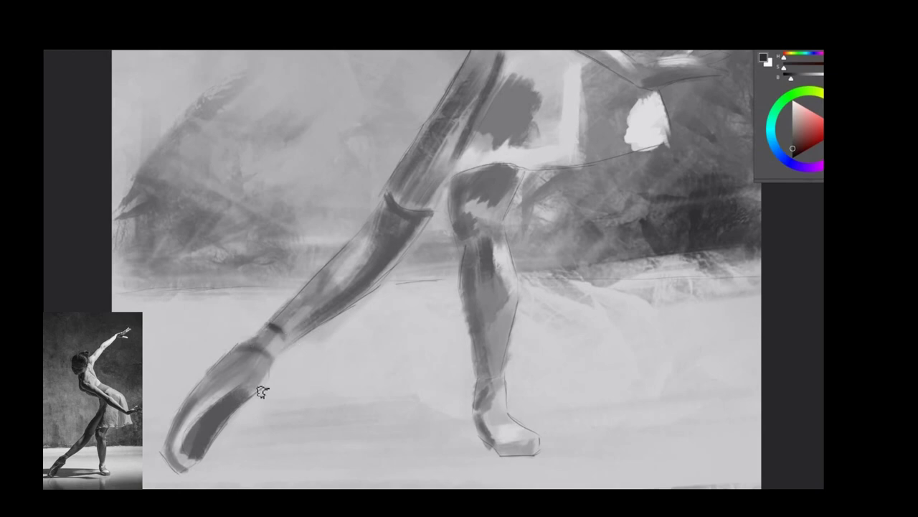
mouse_move(260, 391)
left_mouse_down()
mouse_move(216, 355)
mouse_move(226, 395)
mouse_move(172, 445)
mouse_move(198, 440)
mouse_move(268, 366)
left_mouse_up()
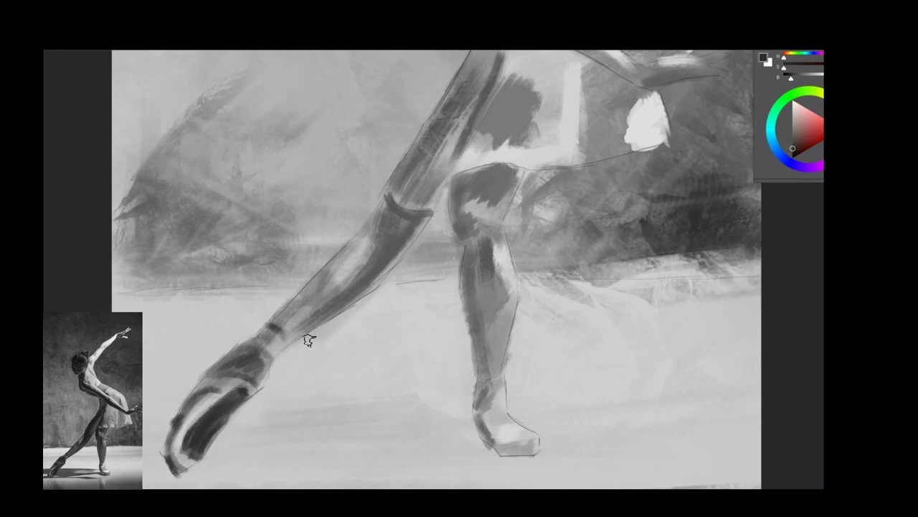
left_click_drag(309, 340, 353, 290)
left_click_drag(346, 254, 380, 208)
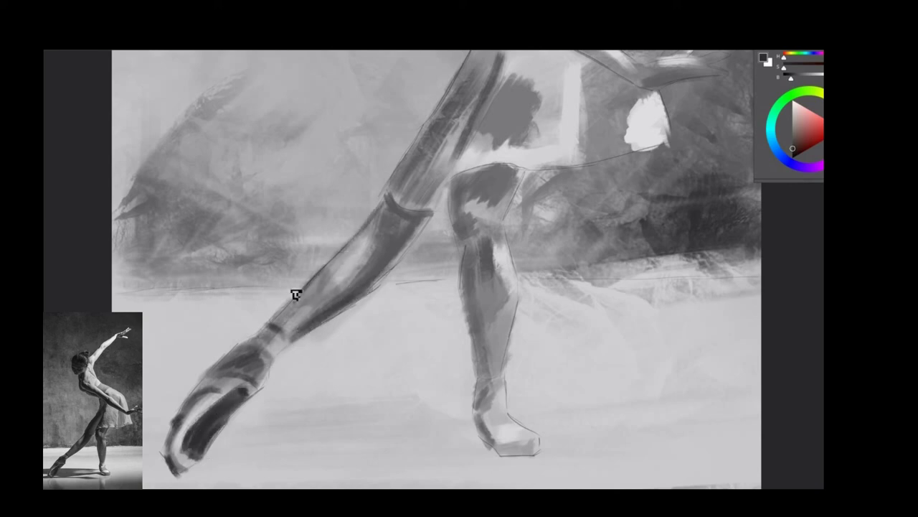
left_click_drag(307, 330, 344, 299)
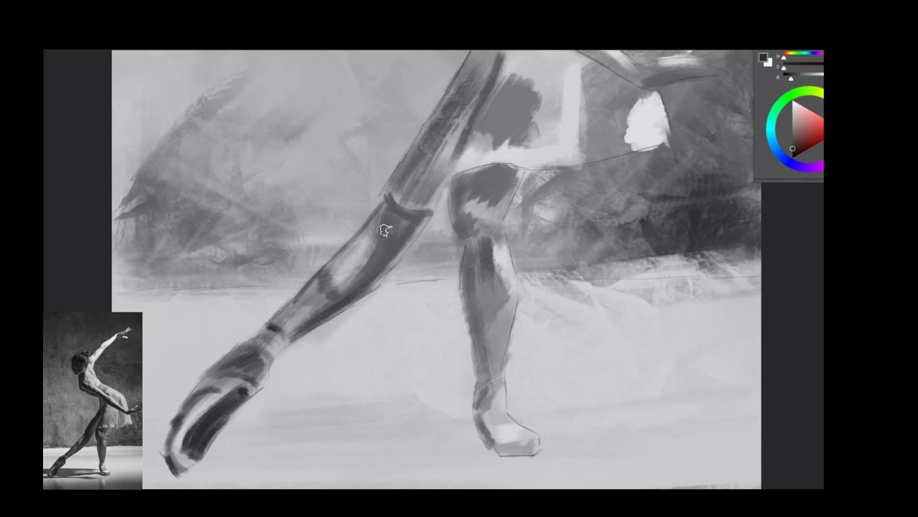
left_click_drag(384, 229, 362, 295)
Darken the knee, the raised leg's thigh and inner thigh, and the pelvis area.
mouse_move(394, 209)
left_mouse_down()
mouse_move(458, 214)
mouse_move(487, 171)
left_mouse_up()
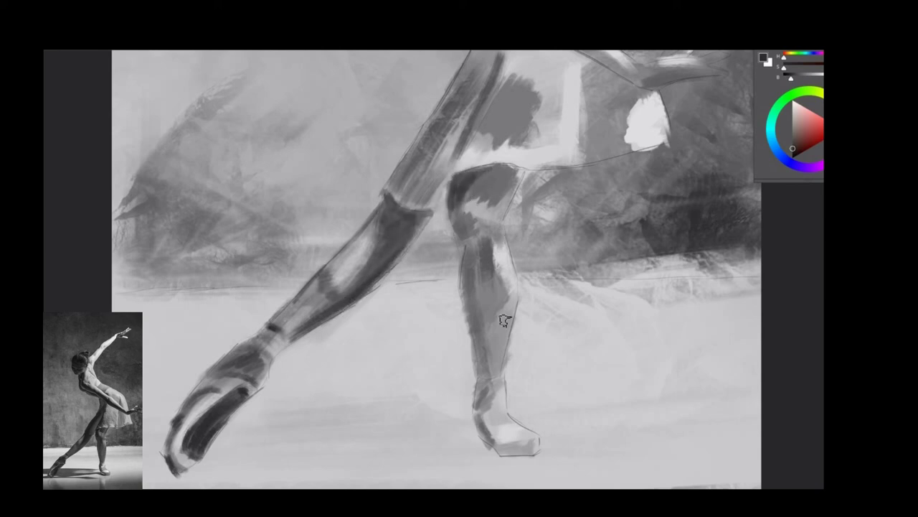
mouse_move(420, 173)
left_mouse_down()
mouse_move(387, 185)
mouse_move(469, 68)
left_mouse_up()
mouse_move(393, 159)
left_mouse_down()
mouse_move(406, 201)
mouse_move(488, 61)
mouse_move(463, 154)
left_mouse_up()
left_click_drag(499, 72, 476, 148)
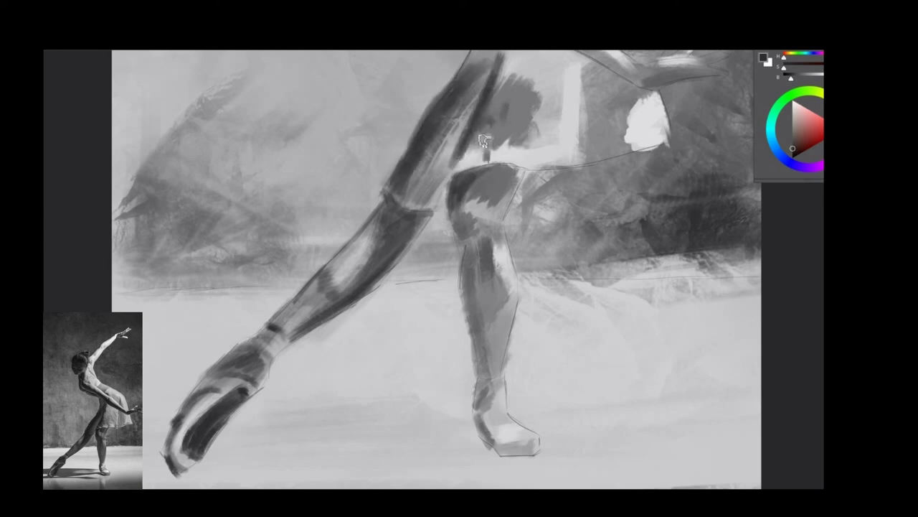
mouse_move(526, 176)
left_mouse_down()
mouse_move(463, 174)
mouse_move(430, 208)
left_mouse_up()
left_click_drag(458, 136, 409, 211)
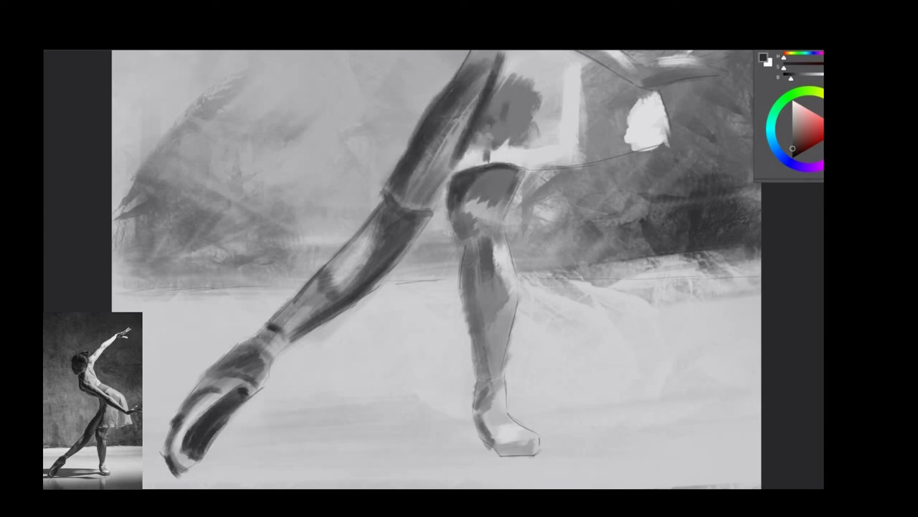
left_click_drag(590, 76, 587, 151)
Pick a lighter grey and paint light strokes on the hip and below the white hip patch.
left_click(579, 190, "alt")
mouse_move(567, 97)
left_mouse_down()
mouse_move(538, 136)
mouse_move(545, 161)
left_mouse_up()
left_click(553, 143, "alt")
left_click(473, 170, "alt")
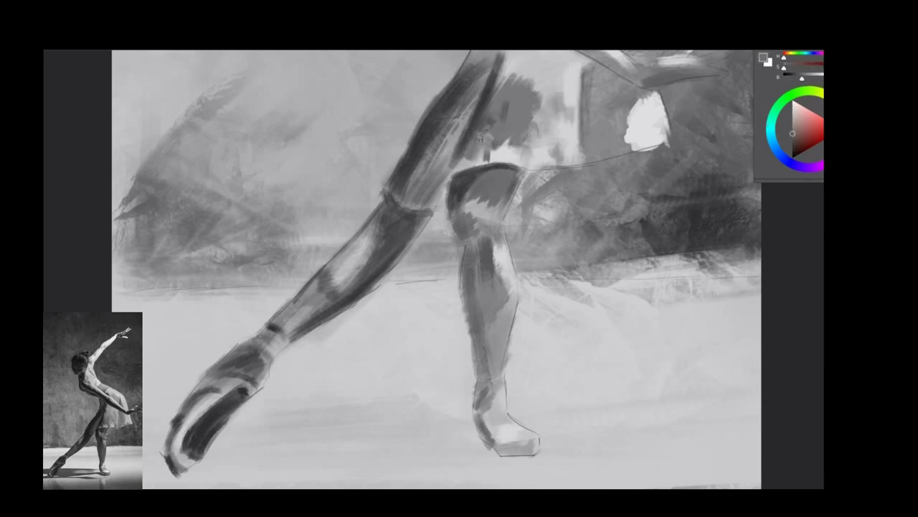
left_click(518, 109, "alt")
left_click(566, 91, "alt")
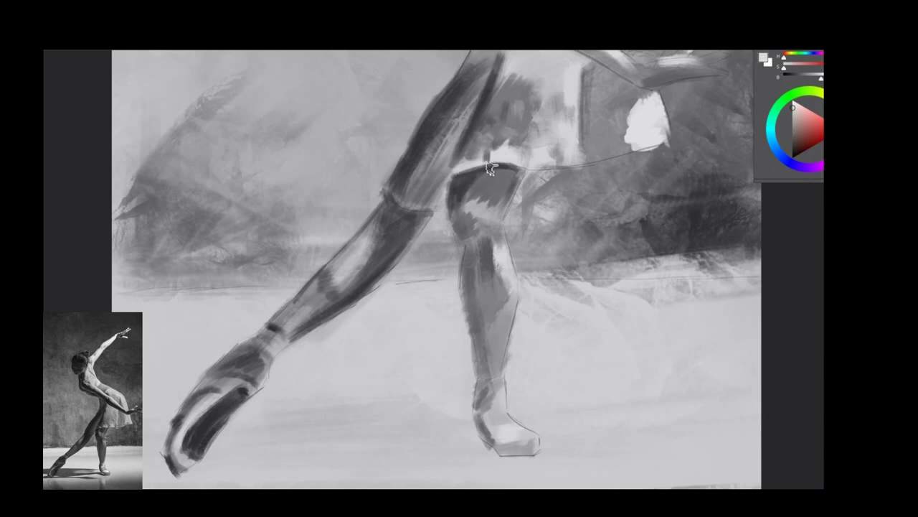
left_click_drag(577, 136, 578, 72)
left_click_drag(631, 152, 597, 152)
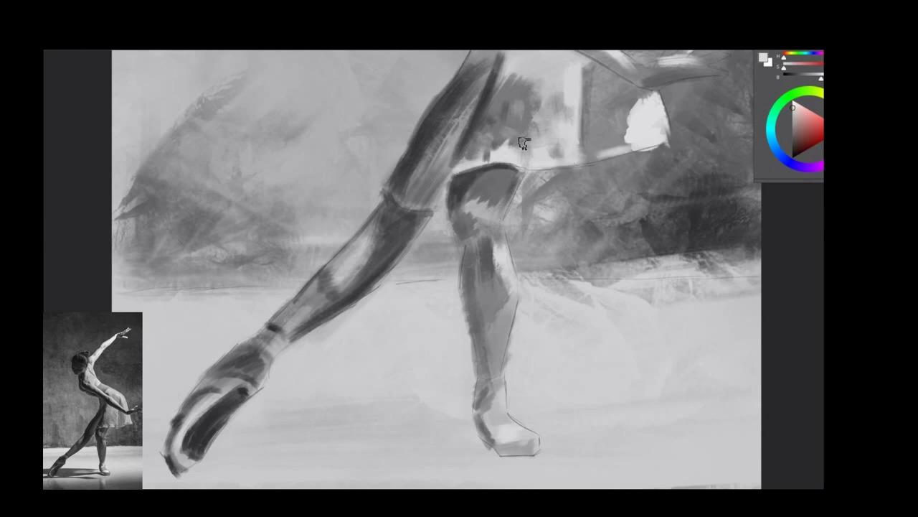
Paint a broad dark floor shadow beneath the feet, including the right foot's cast shadow.
scroll(390, 414, "up", 2)
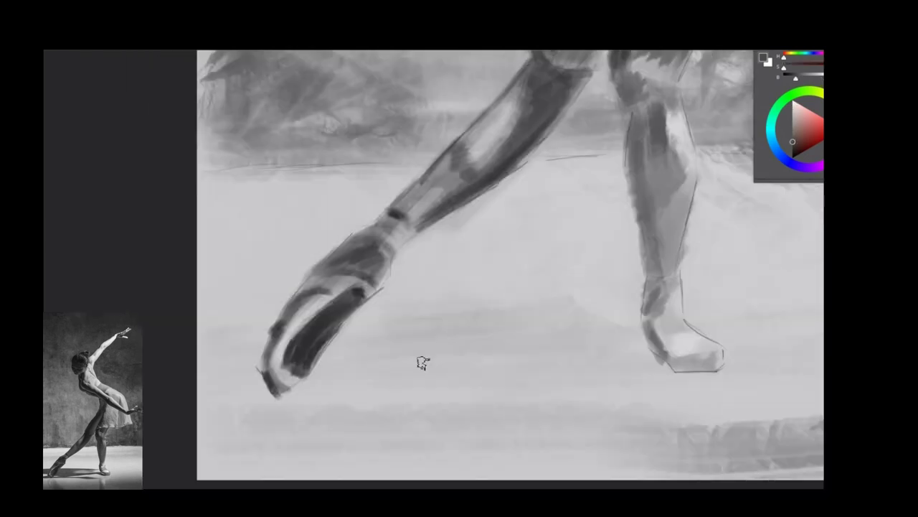
left_click_drag(341, 332, 539, 336)
left_click_drag(266, 333, 201, 334)
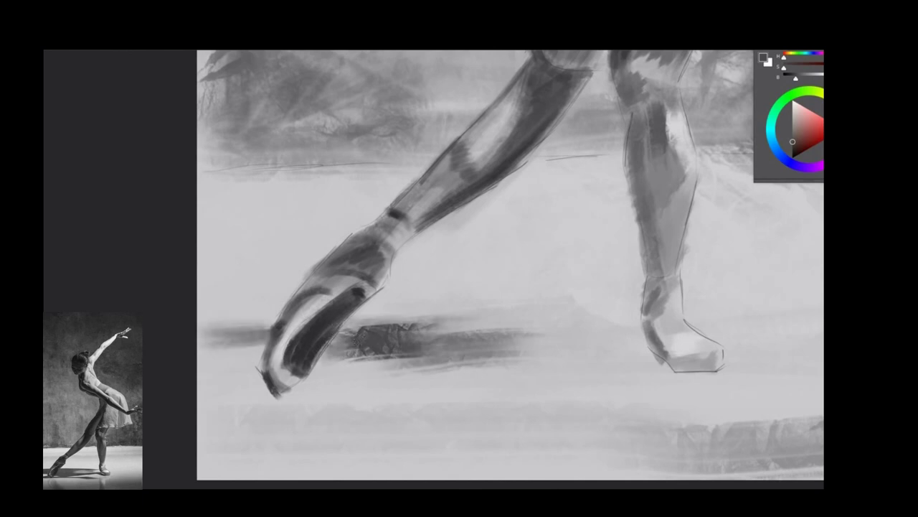
mouse_move(309, 363)
left_mouse_down()
mouse_move(426, 375)
mouse_move(514, 363)
left_mouse_up()
left_click_drag(636, 384, 655, 373)
left_click_drag(560, 362, 647, 361)
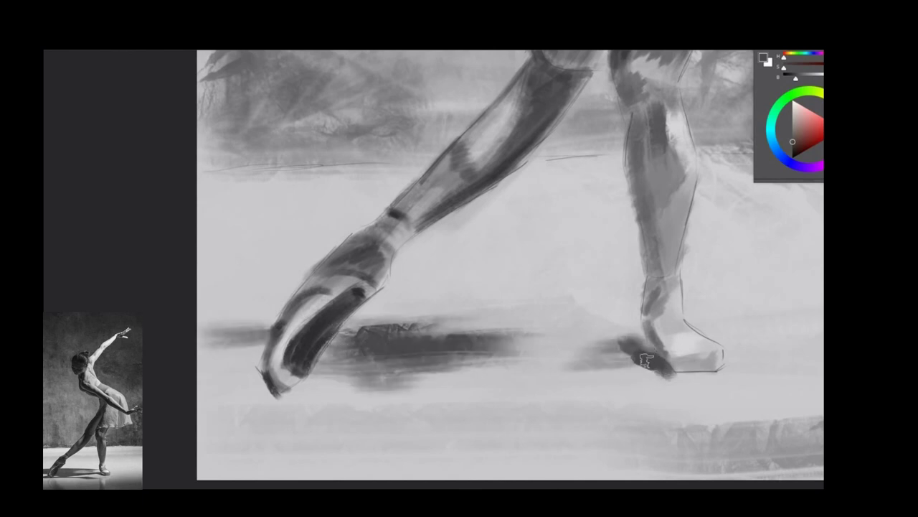
left_click_drag(445, 368, 664, 350)
mouse_move(595, 353)
left_mouse_down()
mouse_move(677, 366)
mouse_move(671, 375)
left_mouse_up()
left_click_drag(645, 332, 425, 334)
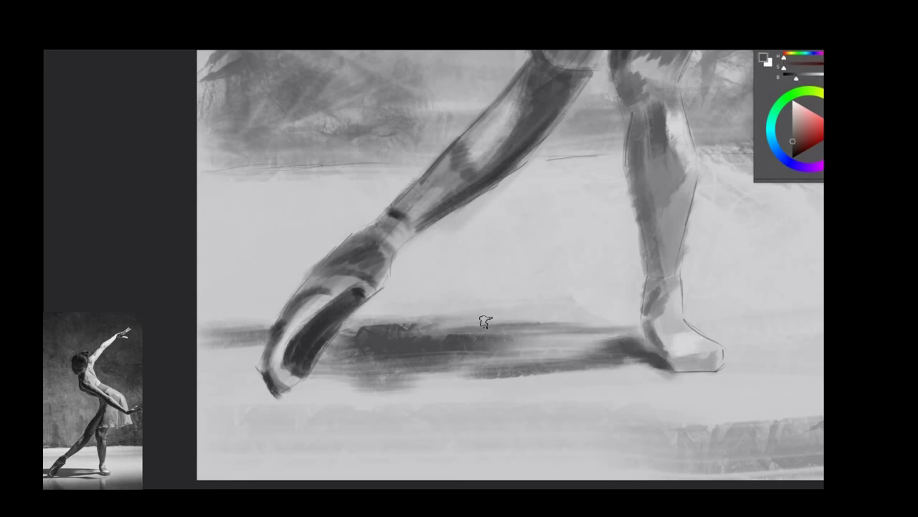
Extend the shadow left of the toe, darken the band's top and add a faint lower stroke.
left_click_drag(218, 396, 287, 391)
left_click_drag(262, 362, 199, 359)
left_click_drag(267, 337, 199, 343)
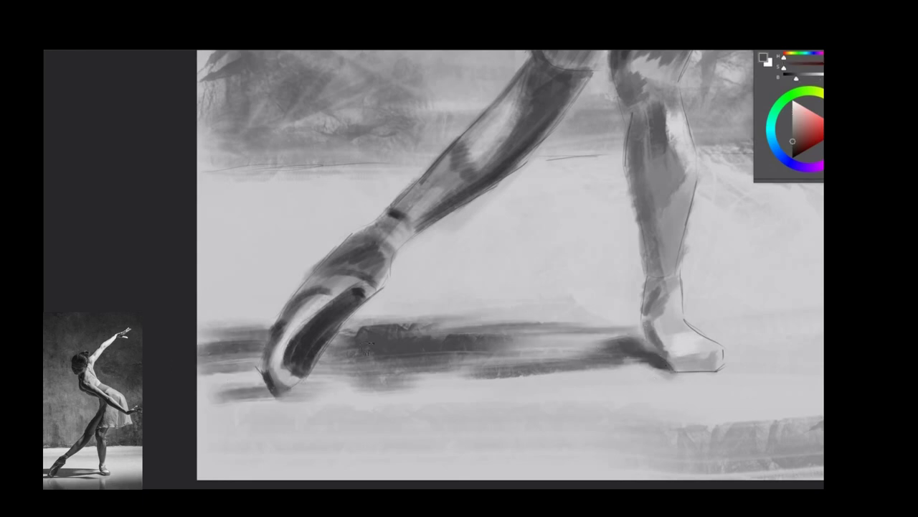
mouse_move(316, 363)
left_mouse_down()
mouse_move(391, 329)
mouse_move(509, 322)
left_mouse_up()
mouse_move(507, 393)
left_mouse_down()
mouse_move(652, 394)
mouse_move(417, 409)
left_mouse_up()
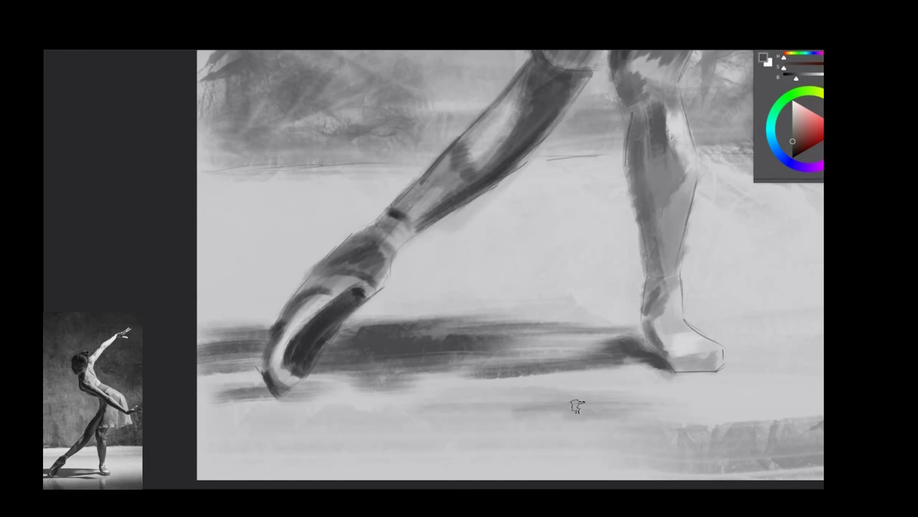
left_click_drag(578, 406, 701, 403)
Choose darker greys and shade the pointe shoe's inside, the ankle band and the shoe tip.
left_click(342, 324, "alt")
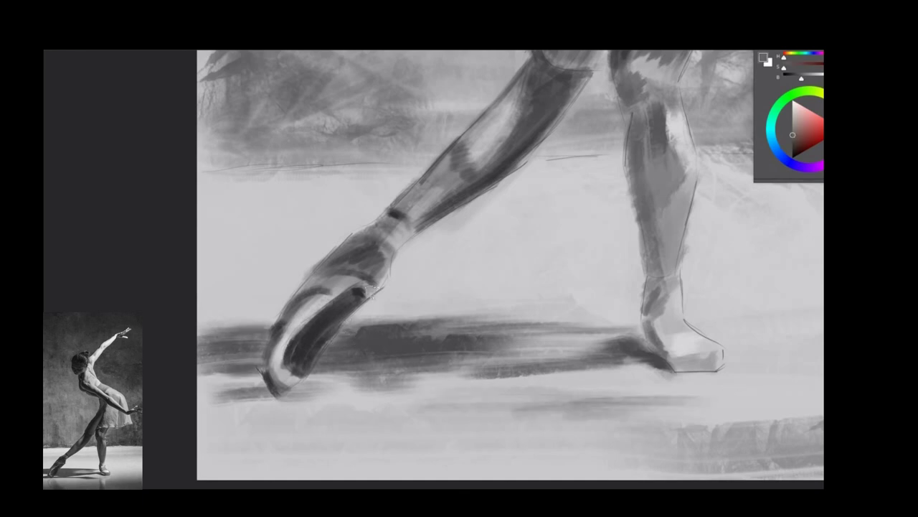
left_click(342, 287, "alt")
left_click(318, 292, "alt")
left_click_drag(343, 288, 297, 332)
left_click_drag(366, 248, 385, 247)
left_click(379, 247, "alt")
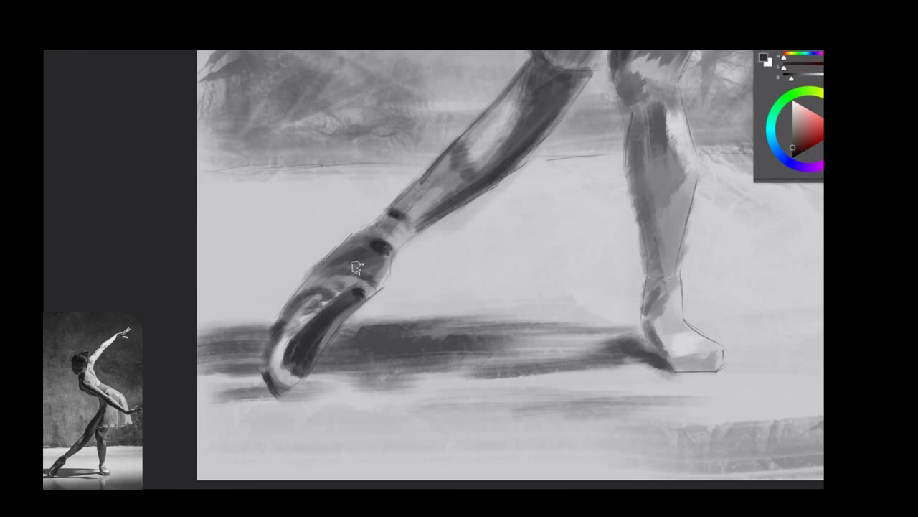
left_click_drag(323, 264, 341, 261)
left_click_drag(280, 348, 277, 387)
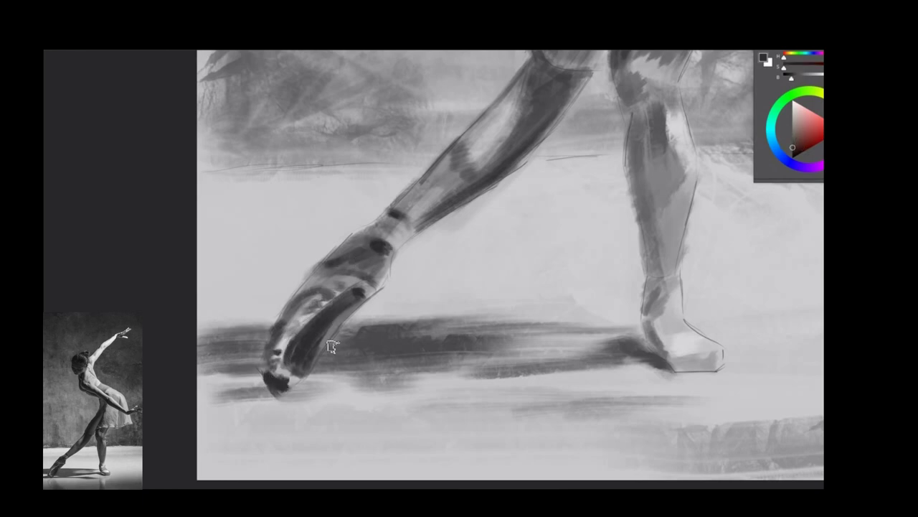
Deepen the floor shadow band and darken the right ankle bands, heel, sole and calf contour.
left_click_drag(415, 228, 448, 210)
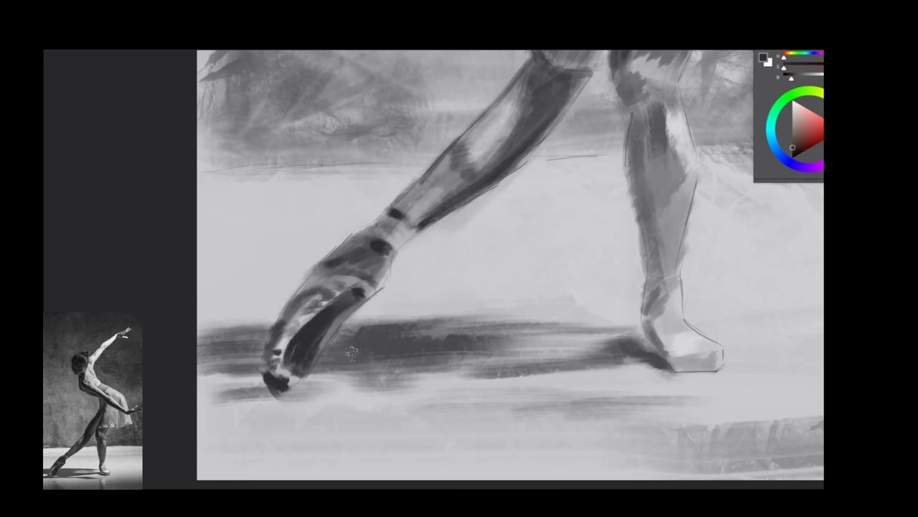
left_click_drag(352, 353, 520, 343)
left_click_drag(279, 337, 212, 366)
left_click_drag(510, 319, 620, 337)
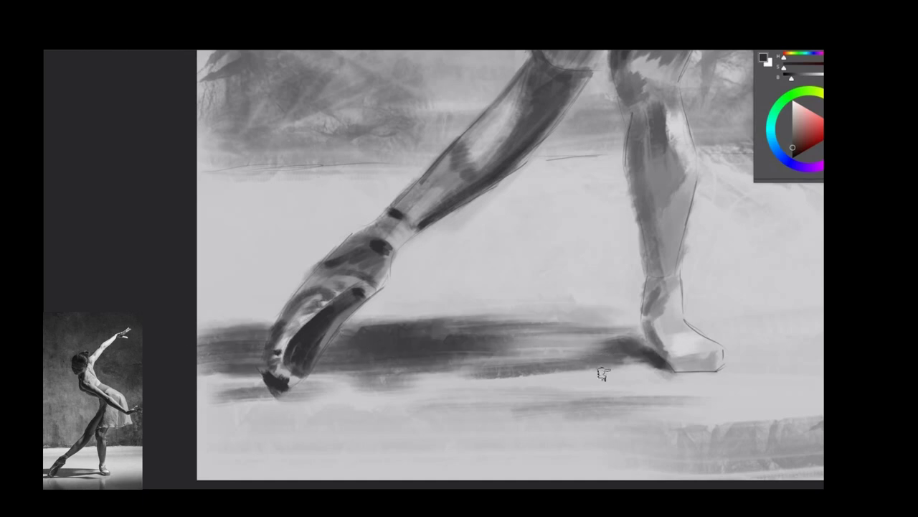
mouse_move(648, 272)
left_mouse_down()
mouse_move(672, 271)
mouse_move(669, 293)
left_mouse_up()
mouse_move(648, 335)
left_mouse_down()
mouse_move(671, 348)
mouse_move(696, 337)
left_mouse_up()
left_click_drag(714, 368, 674, 371)
left_click_drag(628, 136, 654, 253)
left_click_drag(529, 153, 488, 205)
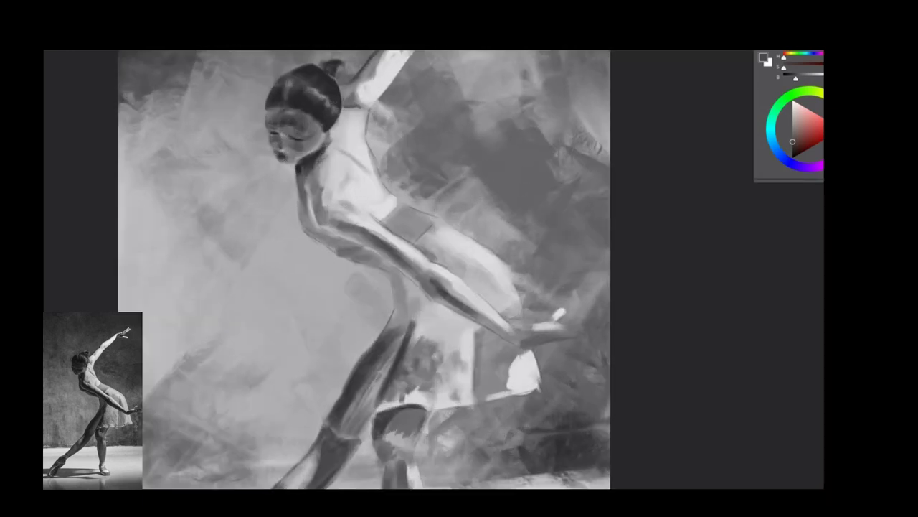
Darken the thigh contour, then paint sampled light greys over the gap below the skirt.
left_click(369, 338, "alt")
mouse_move(400, 338)
left_mouse_down()
mouse_move(423, 300)
mouse_move(416, 332)
left_mouse_up()
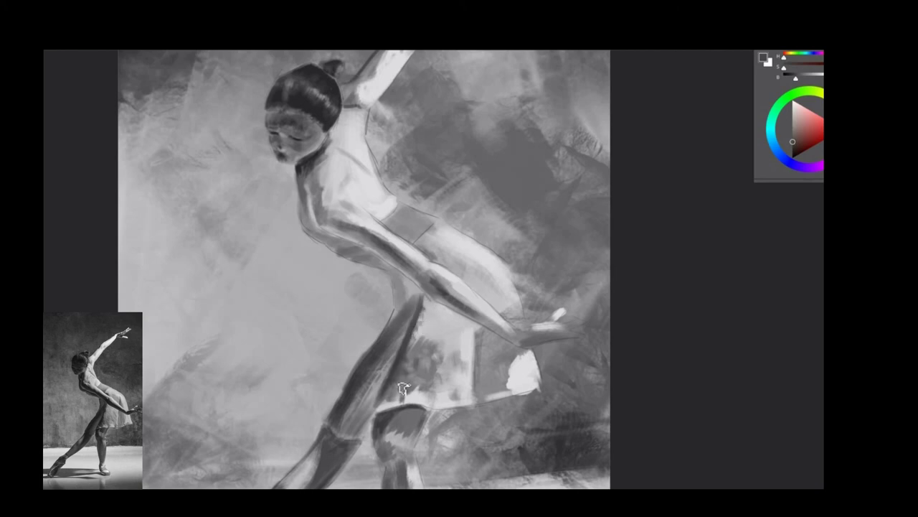
left_click(490, 352, "alt")
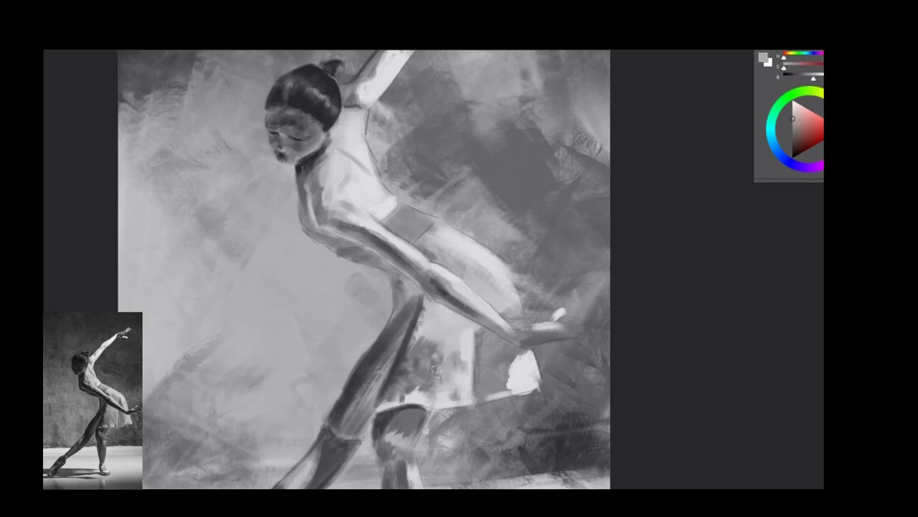
mouse_move(436, 379)
left_mouse_down()
mouse_move(423, 350)
mouse_move(437, 330)
left_mouse_up()
left_click(477, 378, "alt")
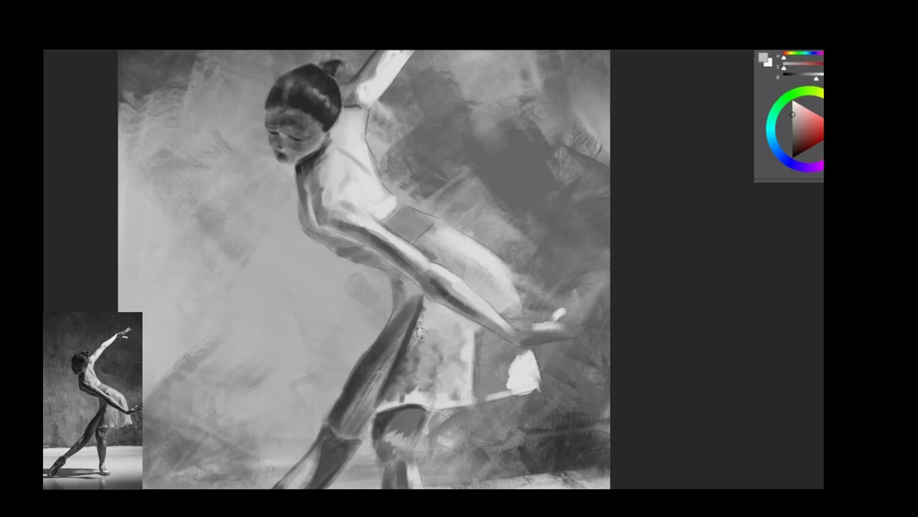
mouse_move(476, 379)
left_mouse_down()
mouse_move(502, 352)
mouse_move(488, 359)
mouse_move(476, 326)
left_mouse_up()
left_click(500, 360, "alt")
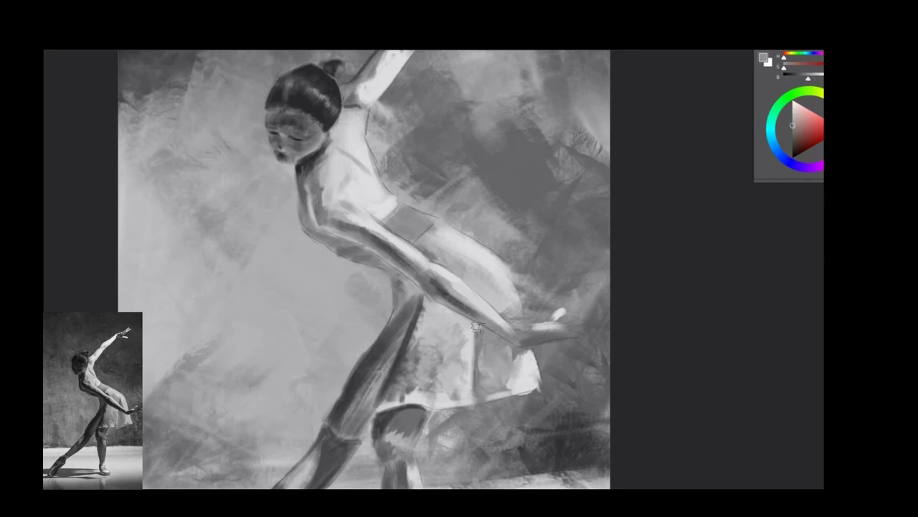
Sample a darker grey and paint a dark vertical fold line down the dress.
left_click(512, 277, "alt")
scroll(519, 274, "up", 2)
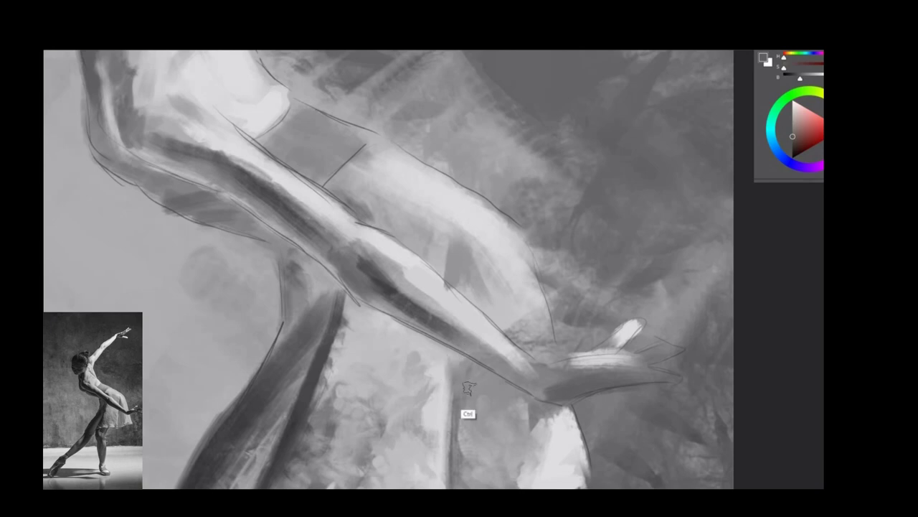
left_click_drag(452, 351, 452, 434)
left_click_drag(451, 283, 449, 223)
left_click(509, 294, "alt")
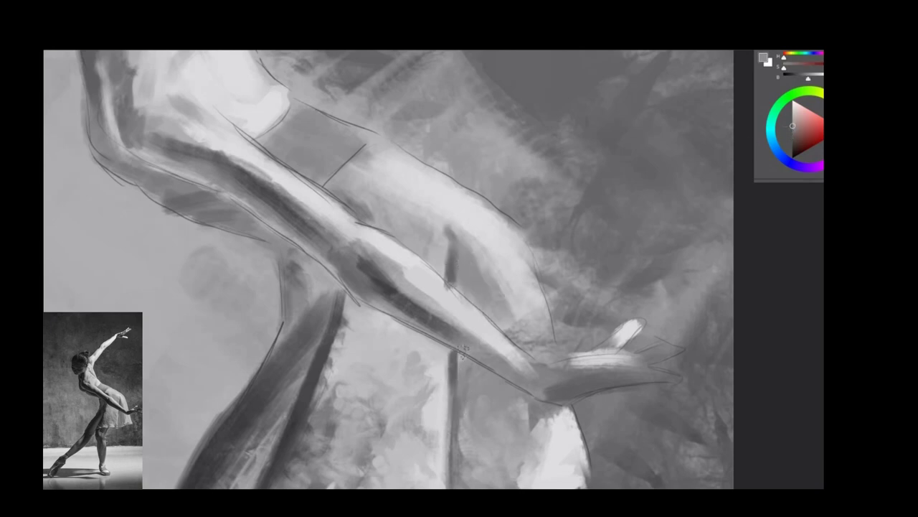
Brighten the arm's right edge and the area below the hand with a lighter grey.
left_click(440, 189, "alt")
left_click_drag(515, 224, 532, 302)
left_click_drag(515, 251, 499, 305)
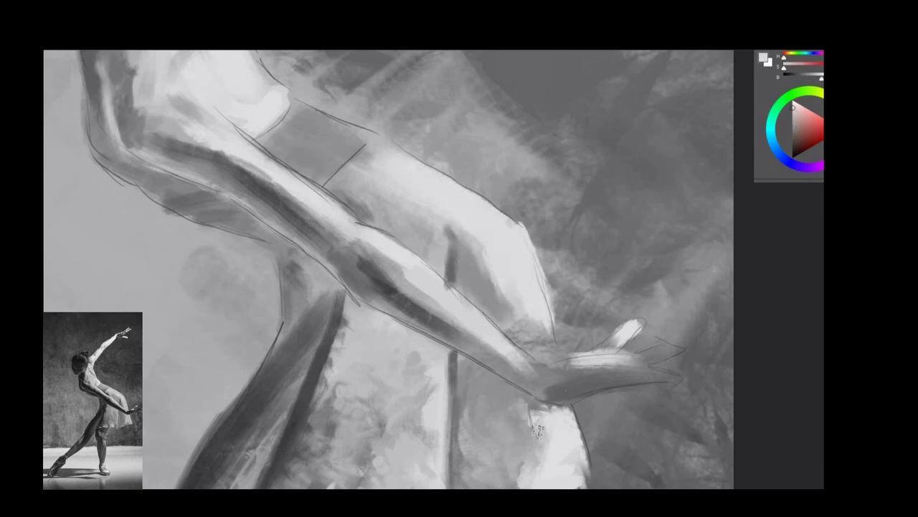
left_click_drag(546, 408, 583, 470)
left_click_drag(547, 355, 502, 294)
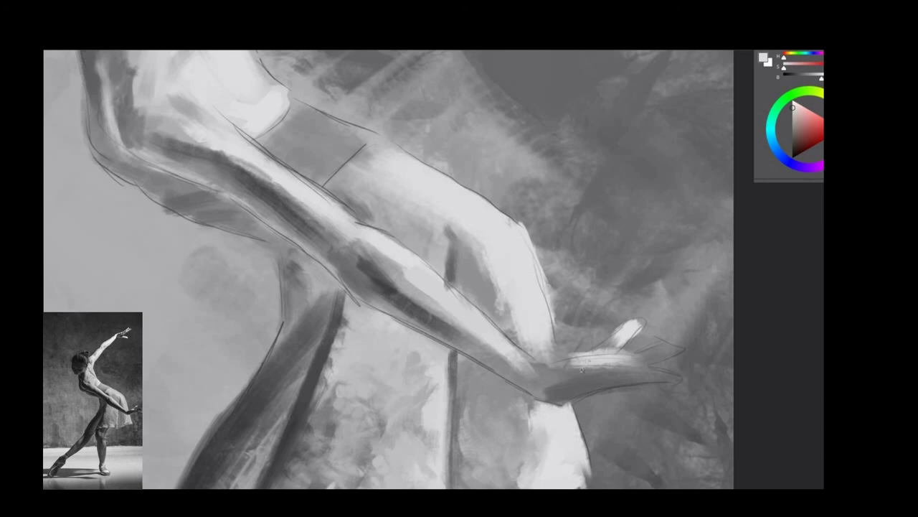
left_click_drag(535, 416, 473, 301)
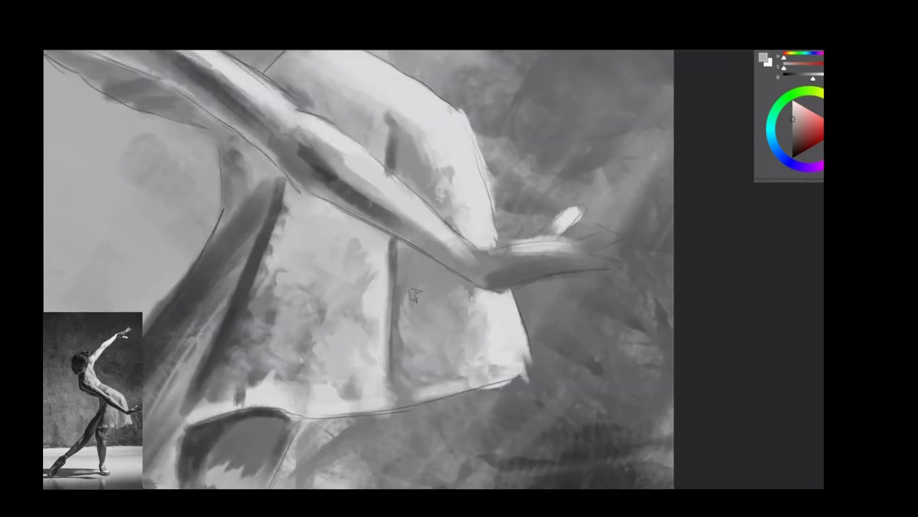
Darken the dress fold lines, the upper arm and the shadow along the left torso edge.
left_click_drag(394, 237, 395, 308)
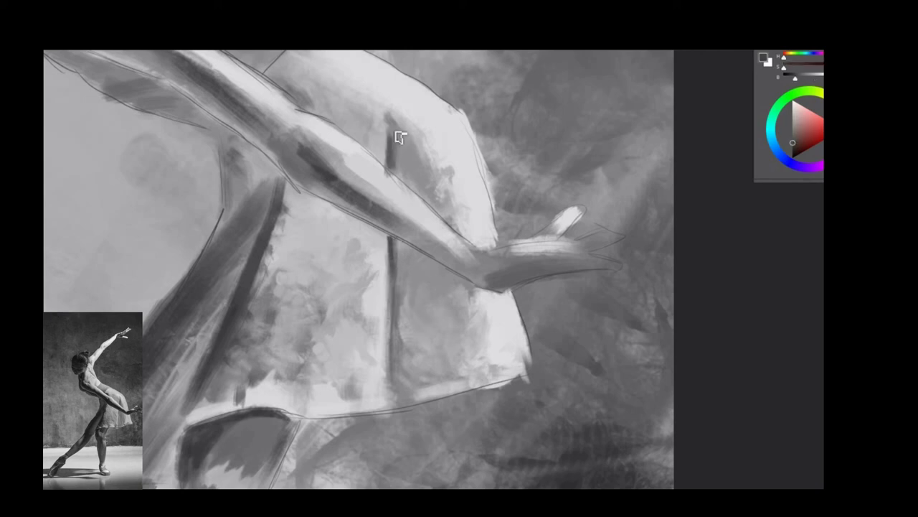
left_click_drag(400, 140, 387, 111)
left_click_drag(290, 88, 310, 107)
left_click_drag(281, 172, 197, 258)
left_click_drag(240, 230, 215, 253)
left_click_drag(284, 237, 271, 276)
Add dark strokes along the dress's lower fold edge and hem, plus a faint bodice stroke.
left_click_drag(188, 425, 255, 409)
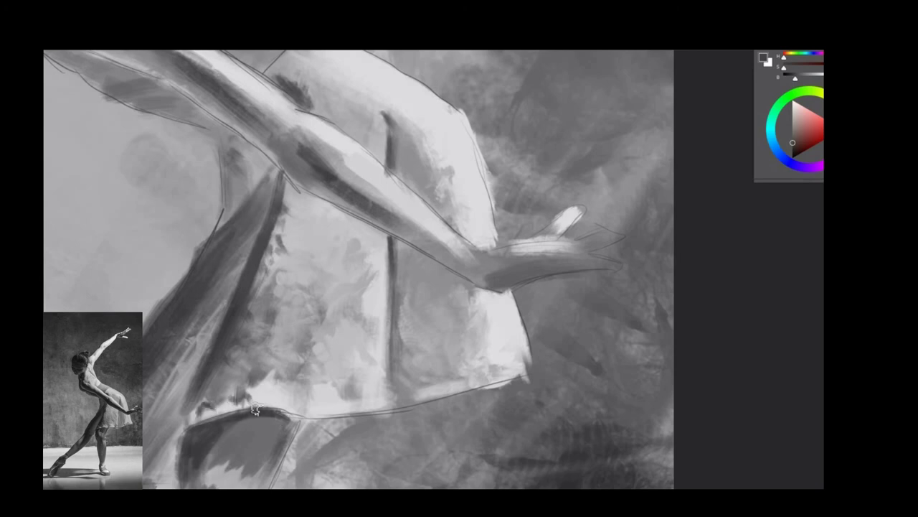
left_click_drag(423, 385, 456, 378)
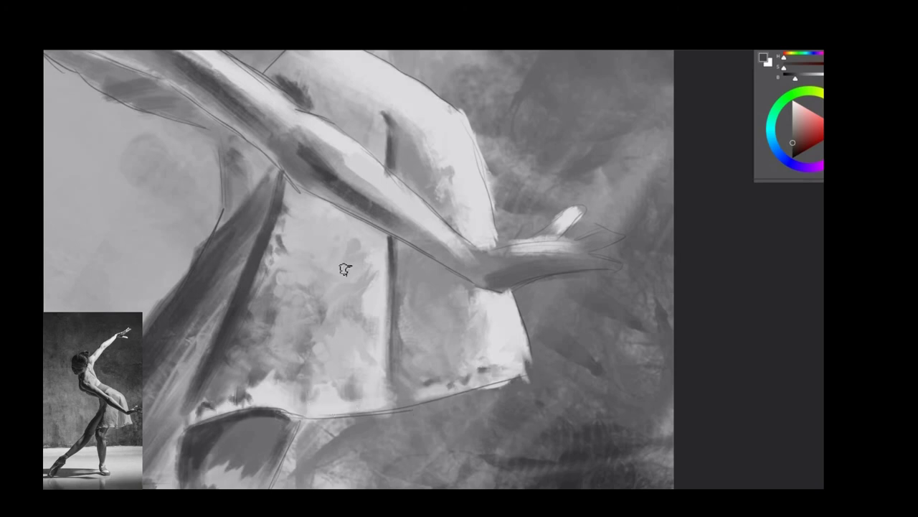
left_click(470, 346, "ctrl")
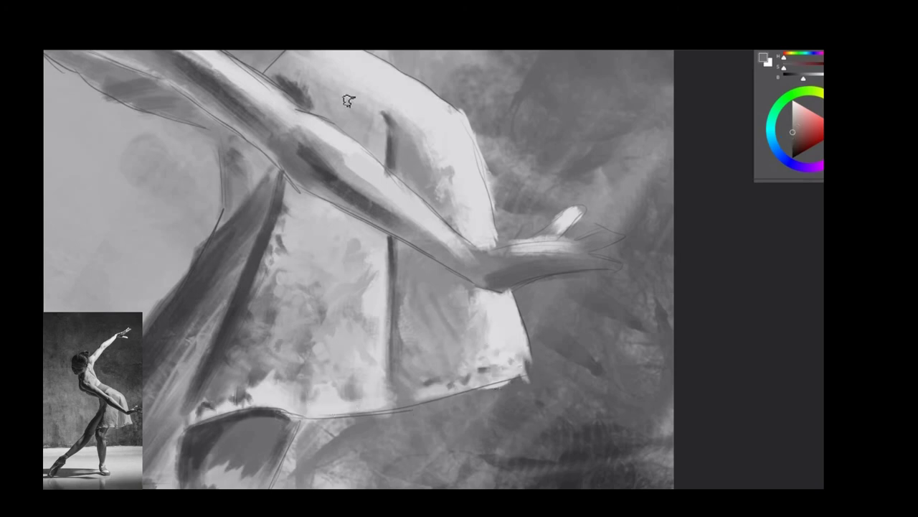
left_click_drag(350, 94, 331, 109)
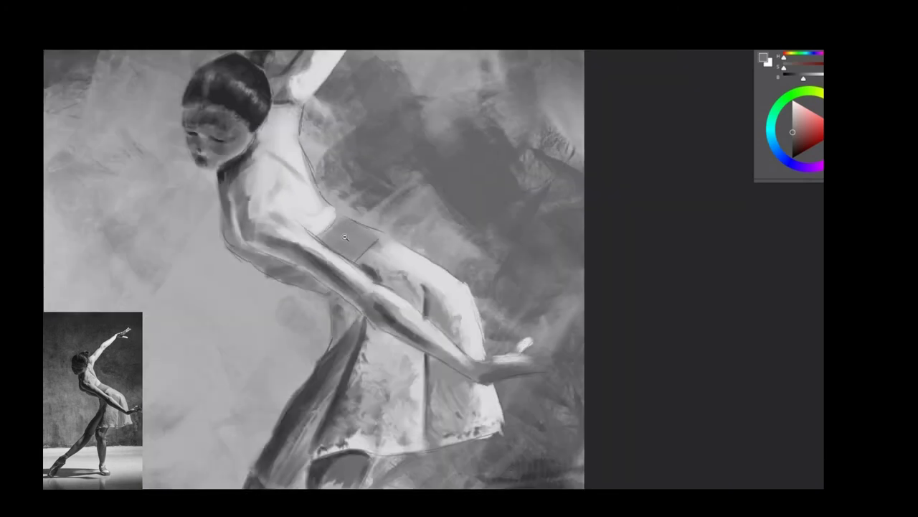
Sample a darker grey and shade the arm patch's edge and the underside of the arm.
left_click(344, 237, "ctrl")
left_click_drag(320, 235, 337, 220)
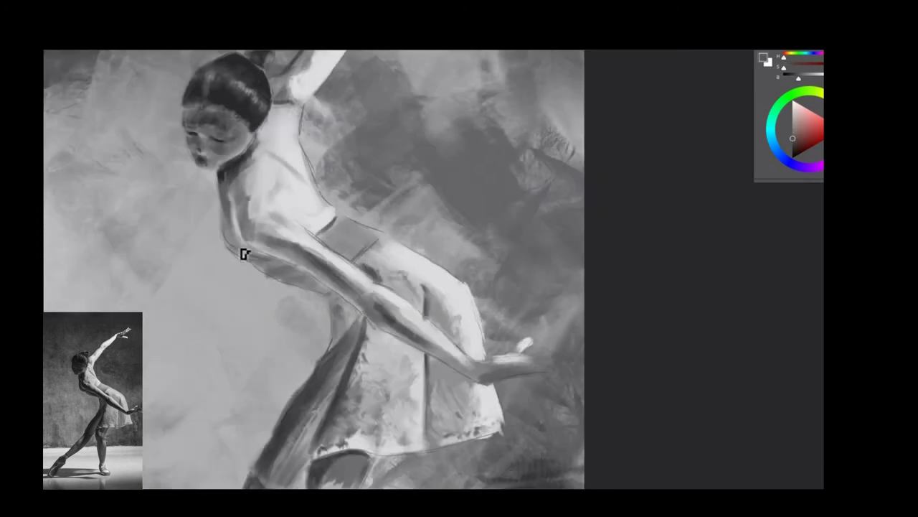
left_click_drag(260, 271, 317, 289)
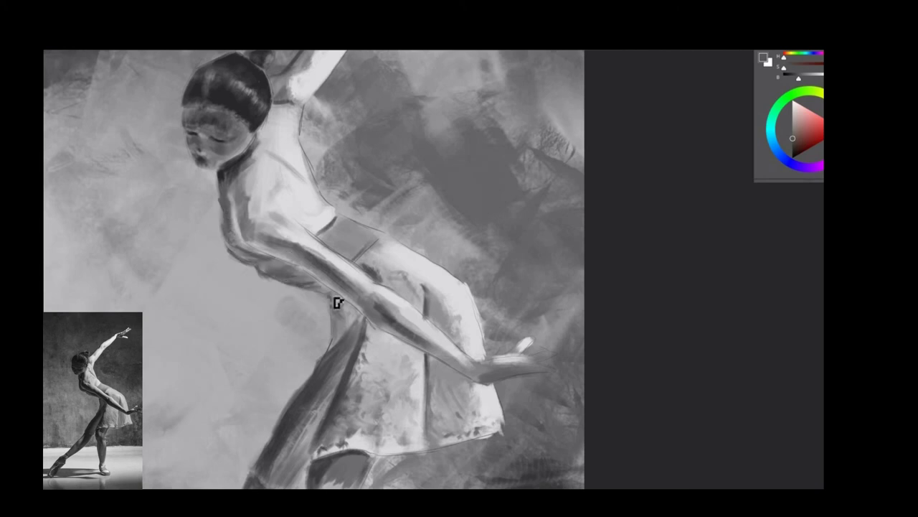
key("ctrl+0")
scroll(510, 295, "up", 5)
Sample greys from the canvas and darken the left edge of the standing shin.
left_click(510, 295, "alt")
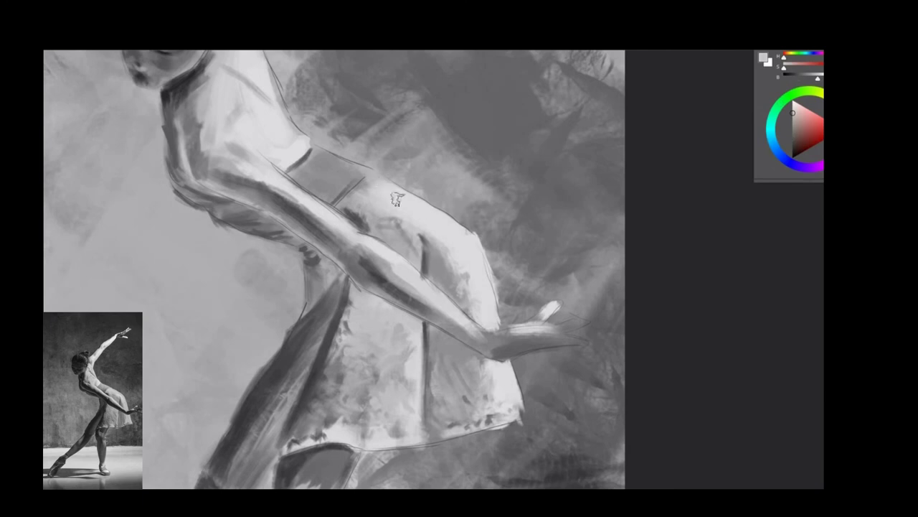
left_click(368, 191, "alt")
left_click(359, 169, "alt")
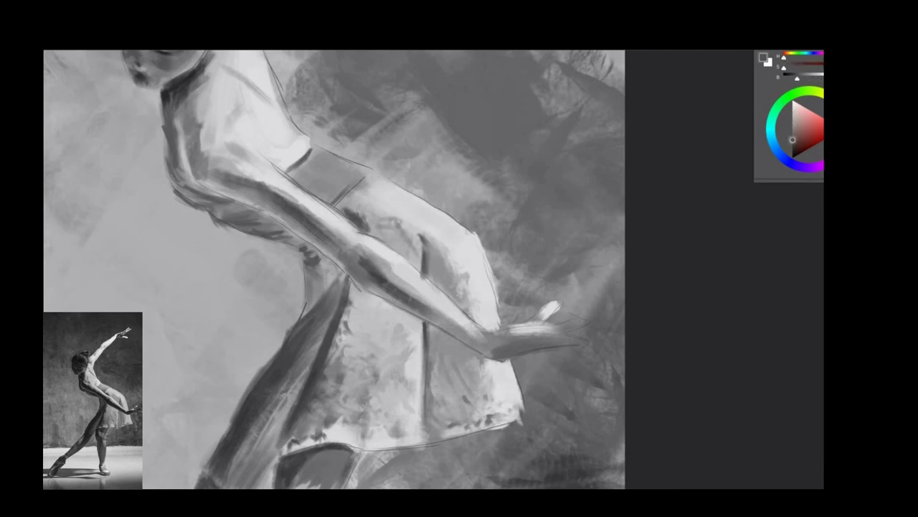
left_click(381, 186, "alt")
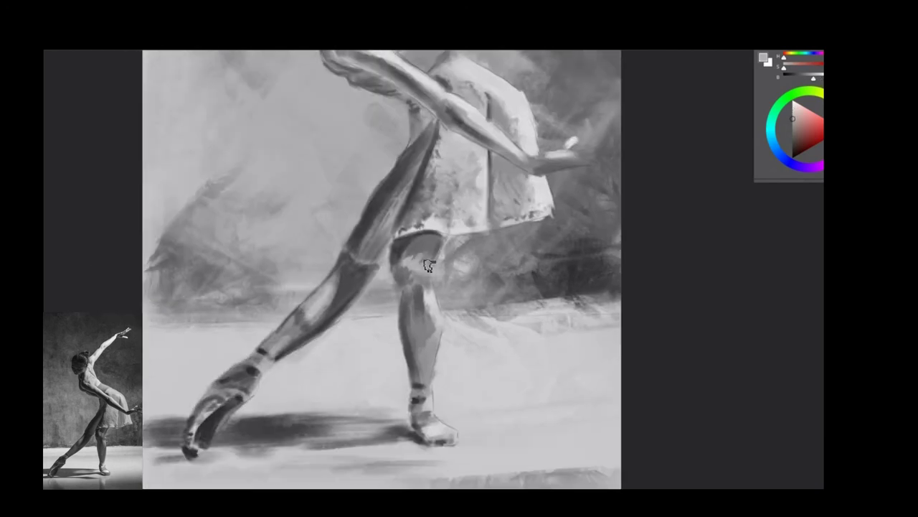
left_click(427, 247, "alt")
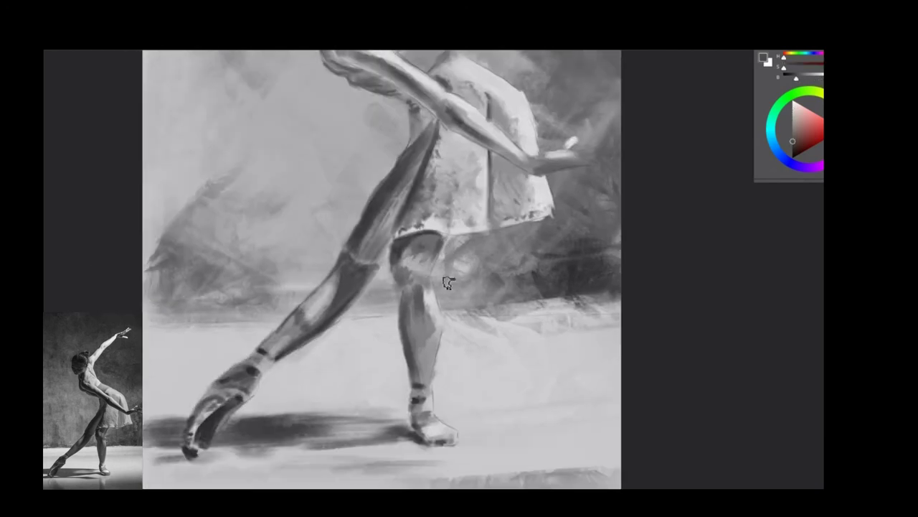
left_click(424, 307, "alt")
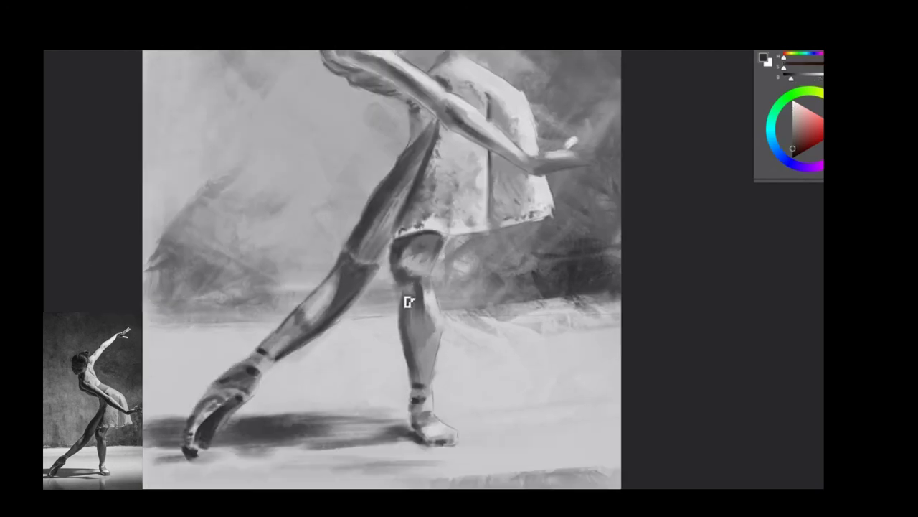
left_click_drag(406, 302, 408, 350)
Paint soft shadows on the floor and background beside the standing leg and left foot.
left_click(434, 344, "alt")
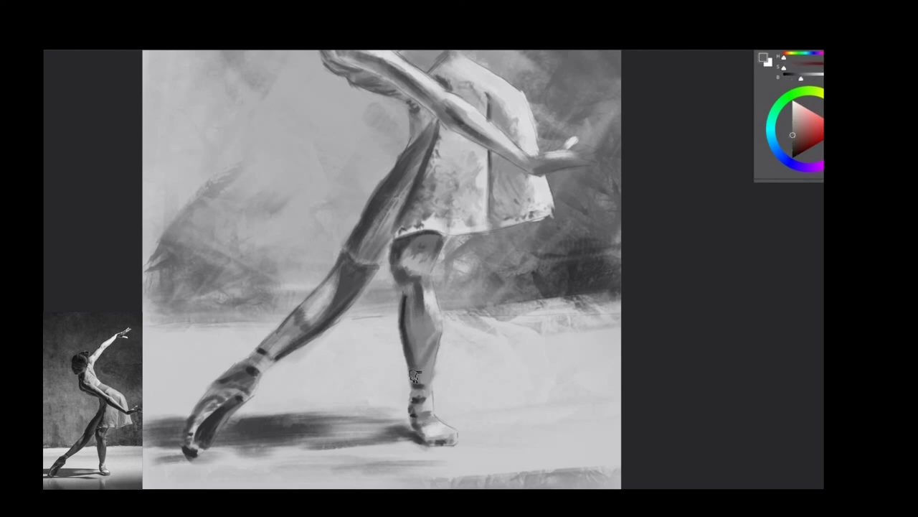
key("F7")
key("F7")
key("F6")
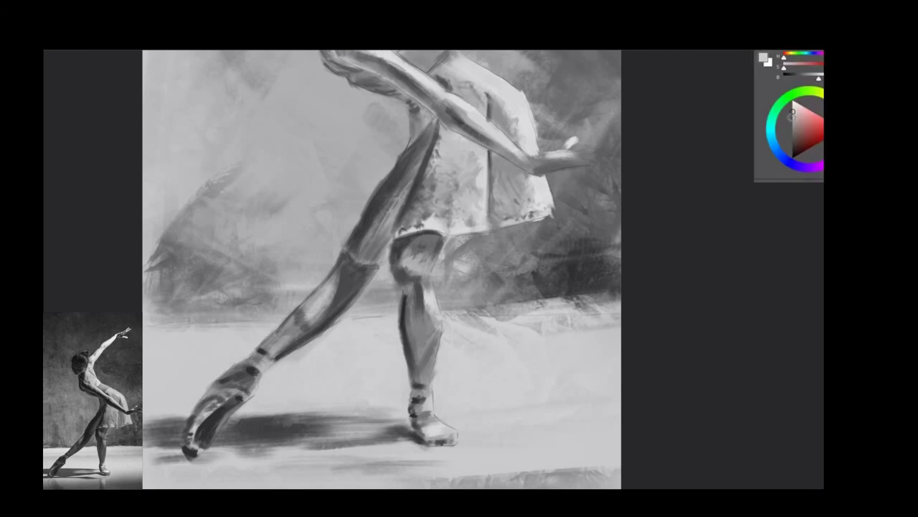
left_click_drag(438, 373, 574, 351)
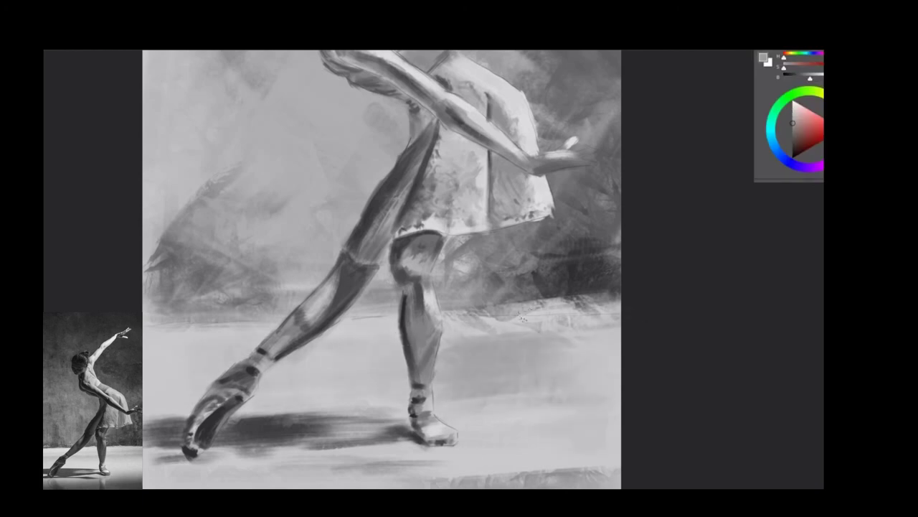
left_click_drag(516, 315, 603, 309)
left_click_drag(359, 337, 460, 333)
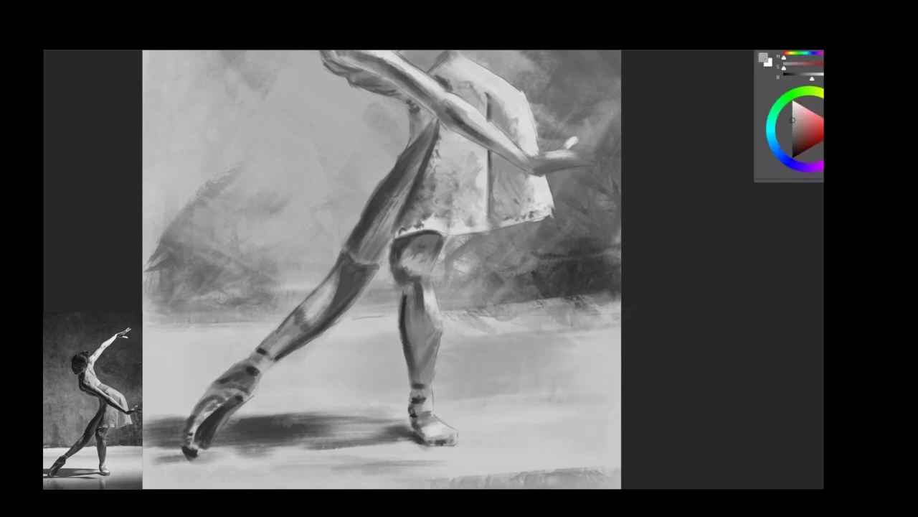
left_click_drag(216, 402, 146, 372)
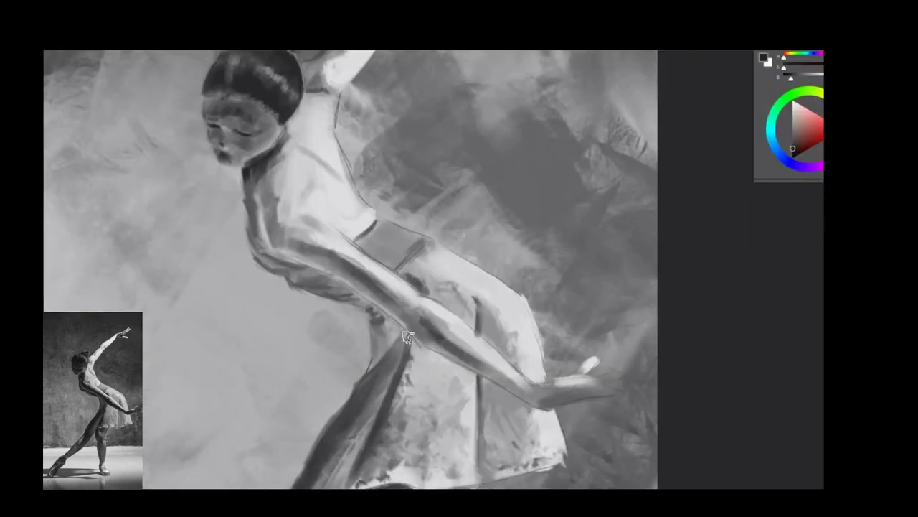
Shade the underside of the forearm and extended hand with dark strokes.
mouse_move(407, 338)
left_mouse_down()
mouse_move(430, 323)
mouse_move(424, 305)
left_mouse_up()
mouse_move(532, 399)
left_mouse_down()
mouse_move(553, 389)
mouse_move(564, 402)
mouse_move(609, 380)
left_mouse_up()
left_click_drag(452, 356, 526, 394)
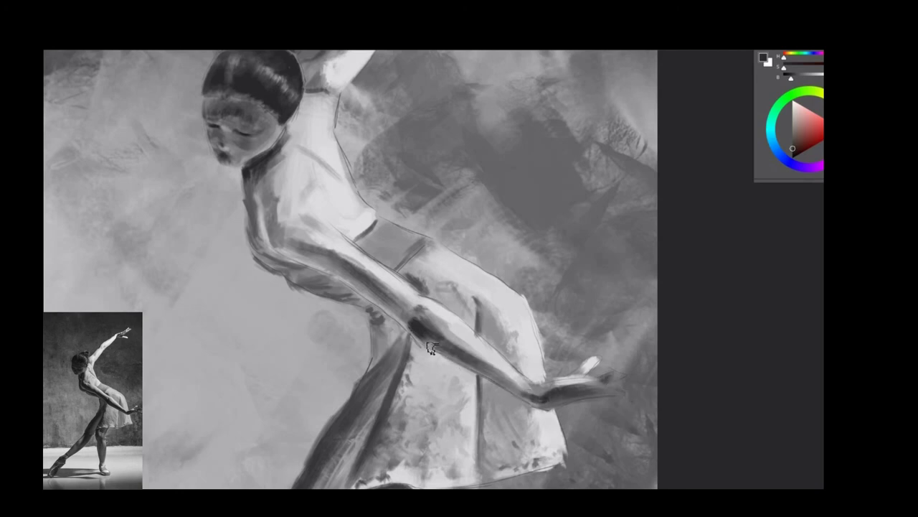
mouse_move(413, 327)
left_mouse_down()
mouse_move(480, 370)
mouse_move(548, 396)
left_mouse_up()
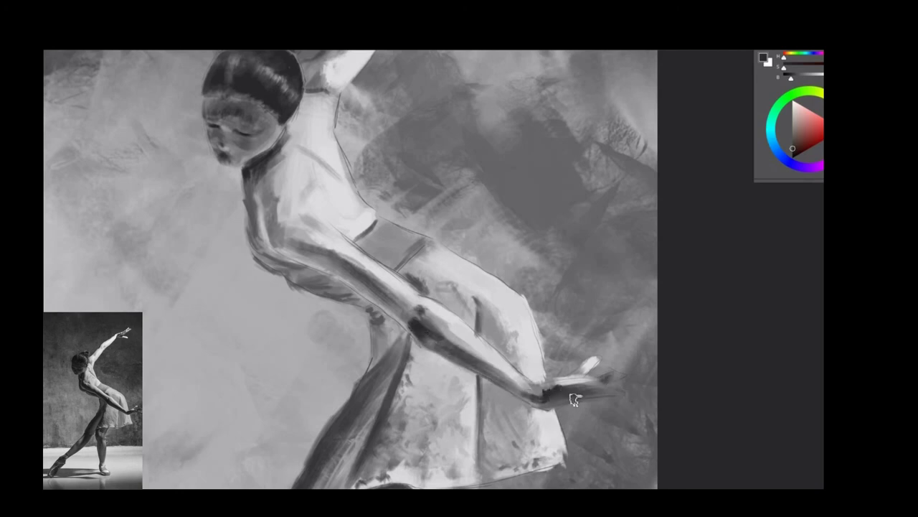
Sample a dark grey and darken the armpit, shoulder, underarm, neck and chest.
left_click(492, 383, "alt")
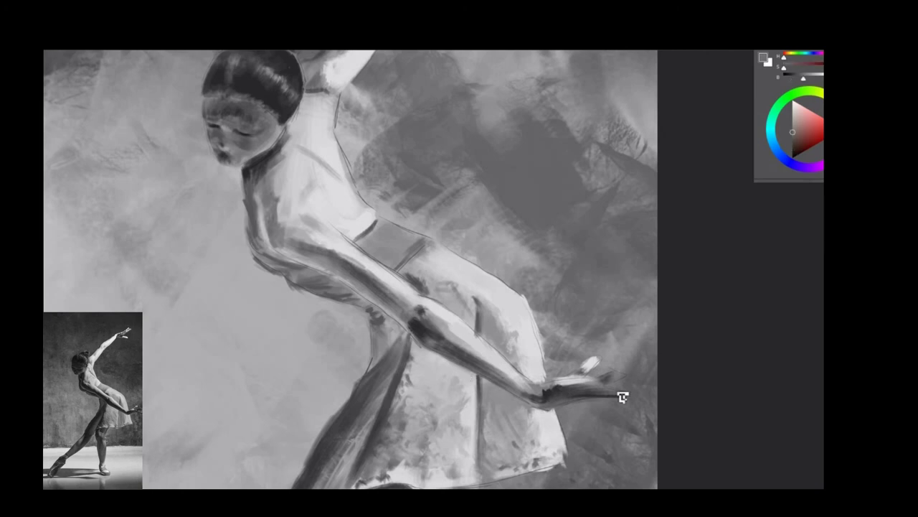
left_click(393, 334, "alt")
left_click_drag(286, 232, 297, 245)
left_click_drag(286, 213, 277, 200)
mouse_move(292, 244)
left_mouse_down()
mouse_move(344, 273)
mouse_move(326, 256)
left_mouse_up()
left_click_drag(266, 173, 255, 208)
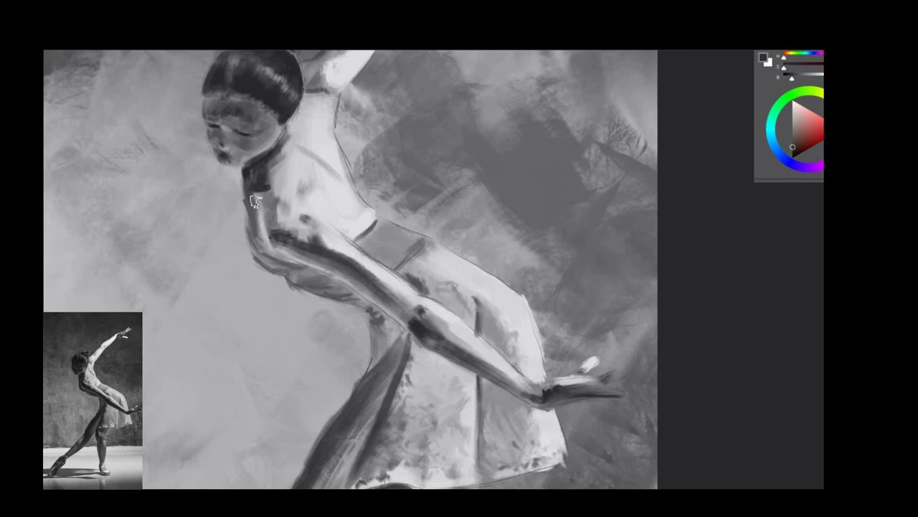
left_click_drag(310, 154, 340, 176)
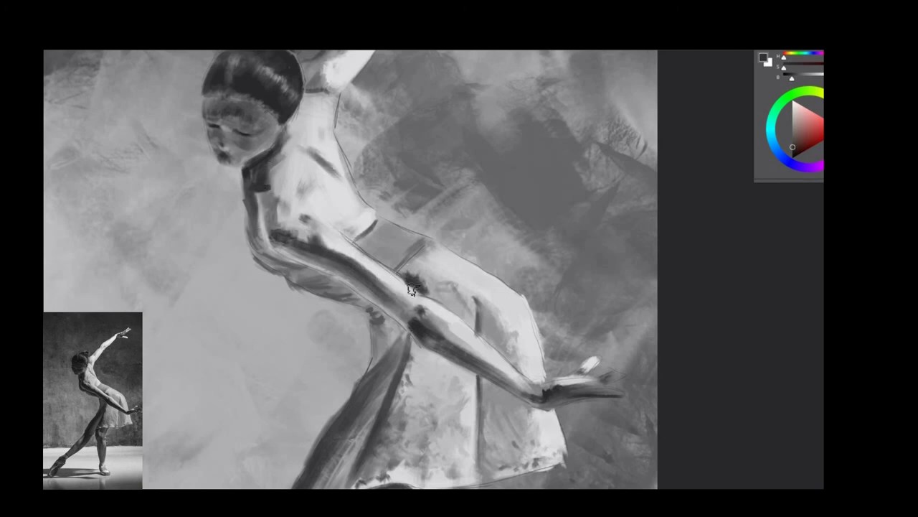
Darken the shadow under the upper arm, then paint a white forearm highlight.
left_click_drag(308, 277, 272, 263)
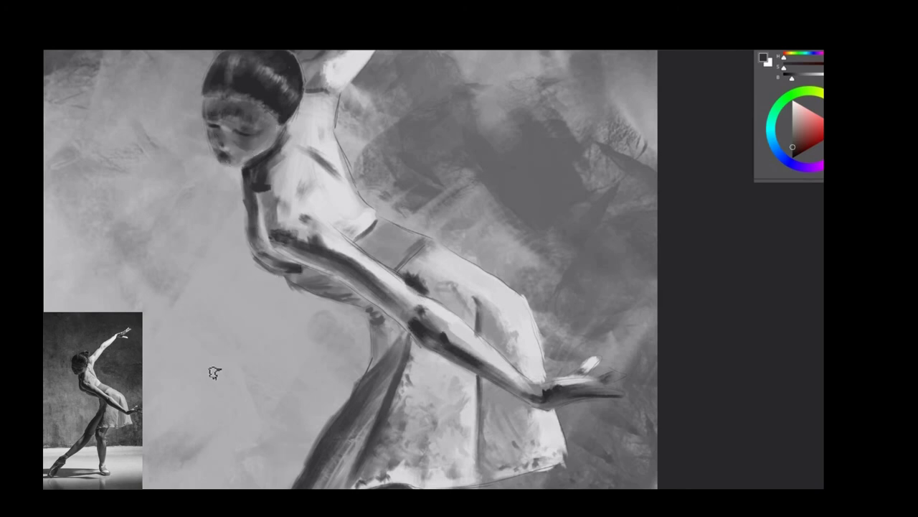
key("x")
left_click_drag(434, 314, 474, 340)
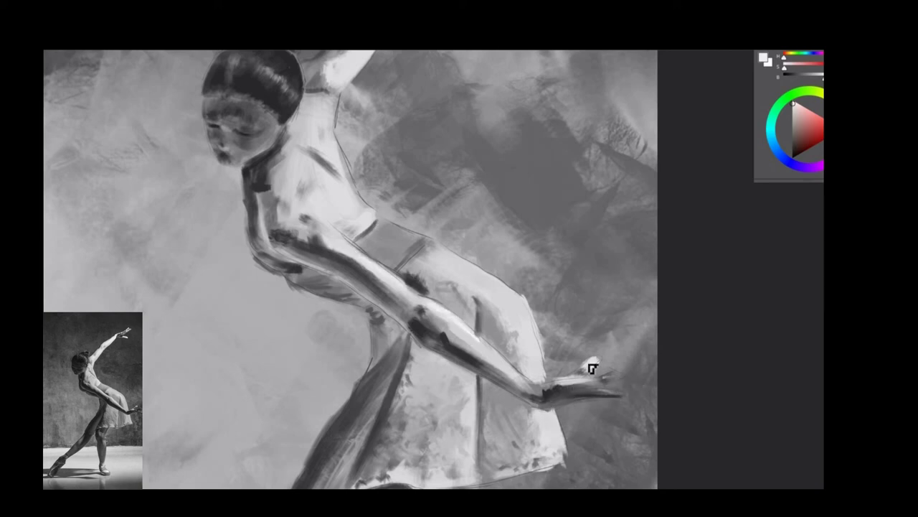
Sample lighter greys and brighten the waist, back edge, chest and thigh with light strokes.
scroll(542, 394, "down", 5)
scroll(588, 225, "up", 6)
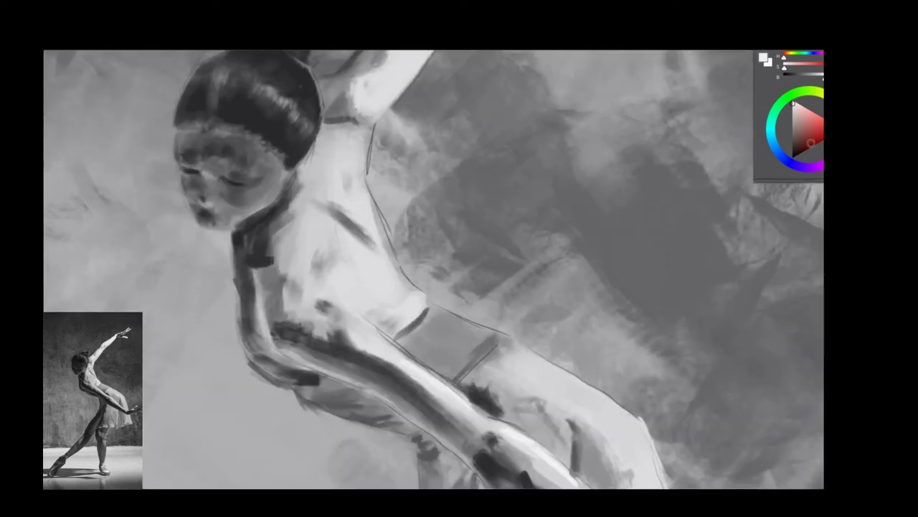
left_click(411, 279, "alt")
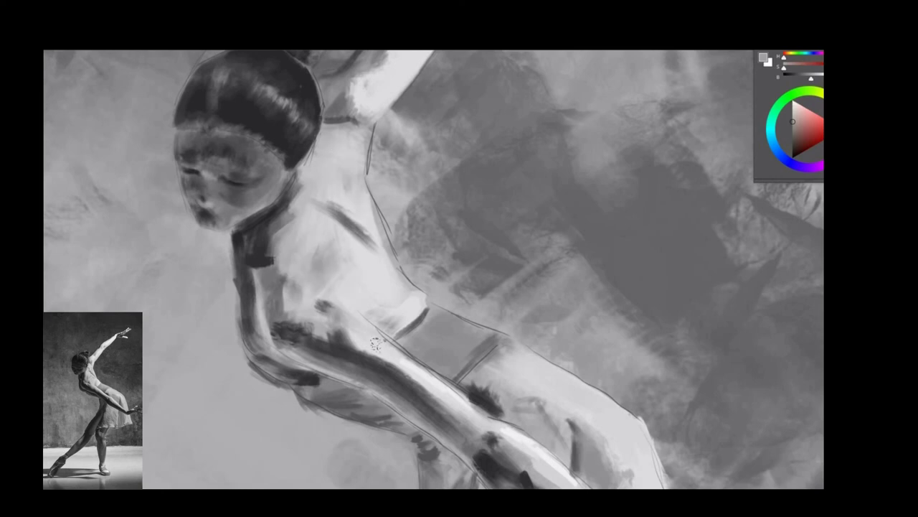
left_click(388, 305, "alt")
mouse_move(424, 308)
left_mouse_down()
mouse_move(384, 262)
mouse_move(377, 211)
left_mouse_up()
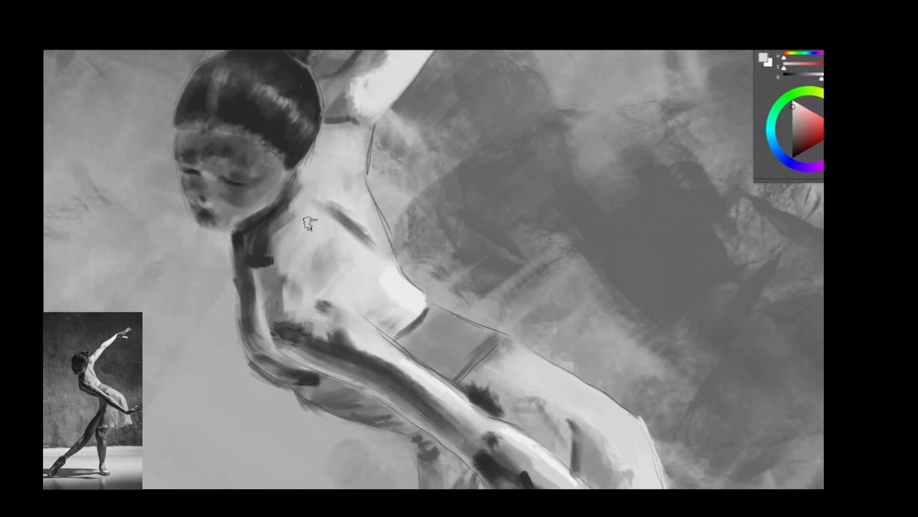
left_click_drag(309, 224, 319, 209)
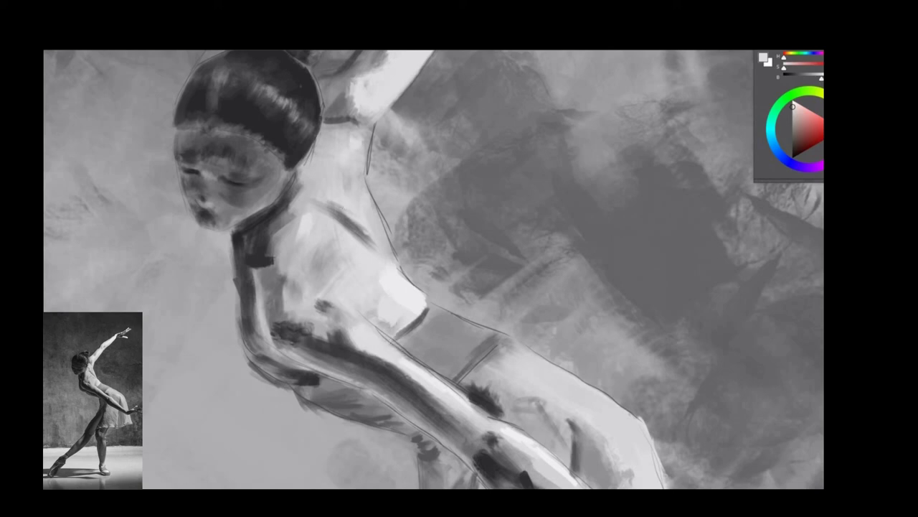
left_click_drag(510, 379, 535, 394)
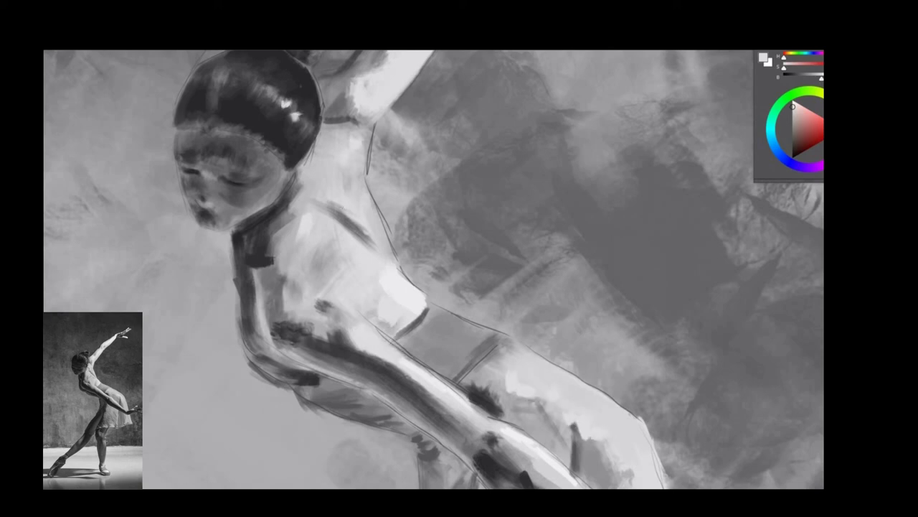
scroll(313, 224, "down", 5)
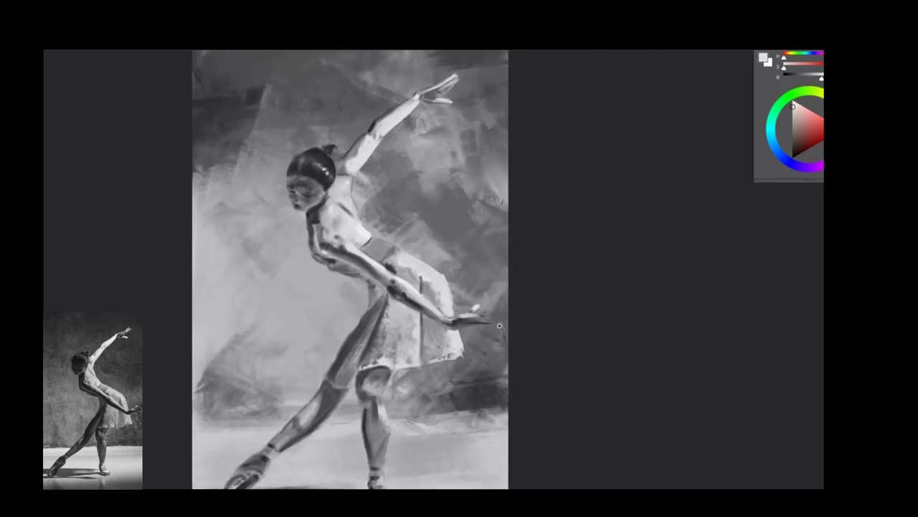
Add white highlights on the skirt and along its hem.
scroll(439, 267, "up", 5)
left_click(443, 261, "alt")
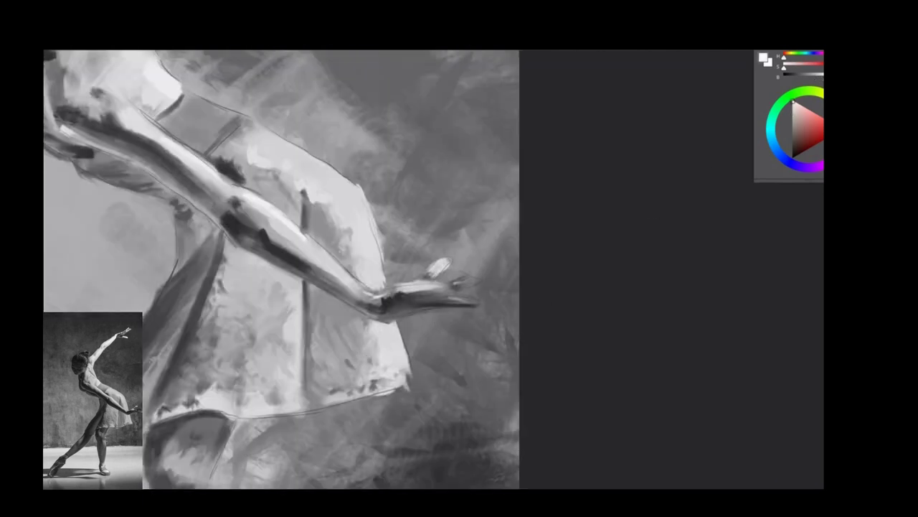
left_click_drag(383, 347, 383, 374)
left_click_drag(284, 410, 270, 412)
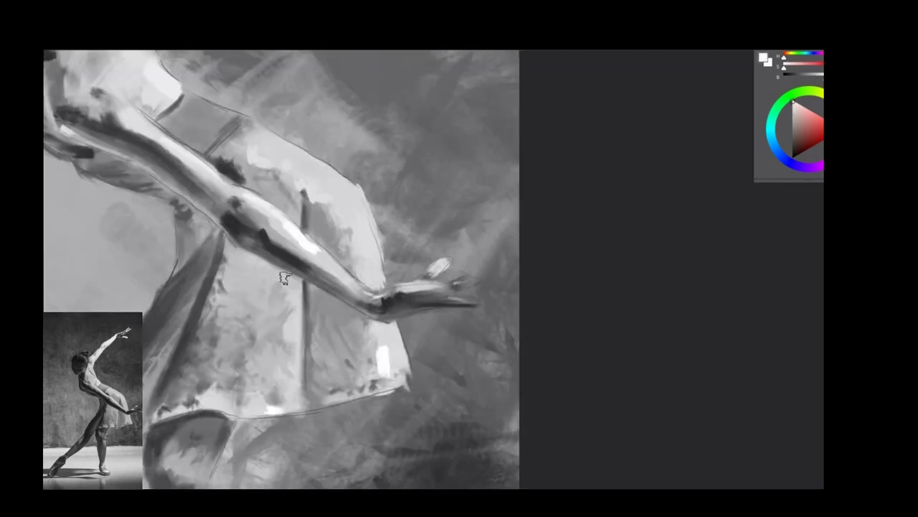
Bring the legs into view and paint black shading on the left shin.
scroll(318, 251, "down", 2)
left_click_drag(404, 361, 438, 254)
left_click(376, 311, "alt")
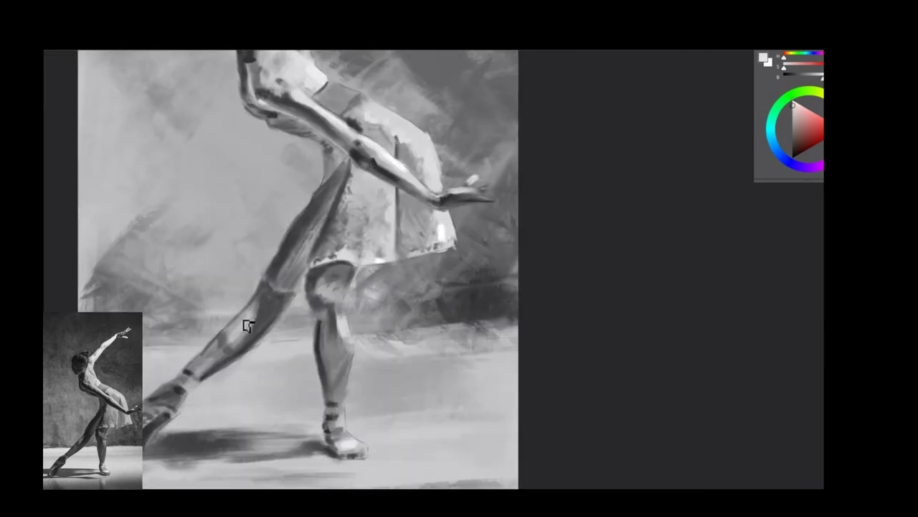
left_click(233, 341, "alt")
key("d")
mouse_move(261, 343)
left_mouse_down()
mouse_move(254, 307)
mouse_move(295, 294)
left_mouse_up()
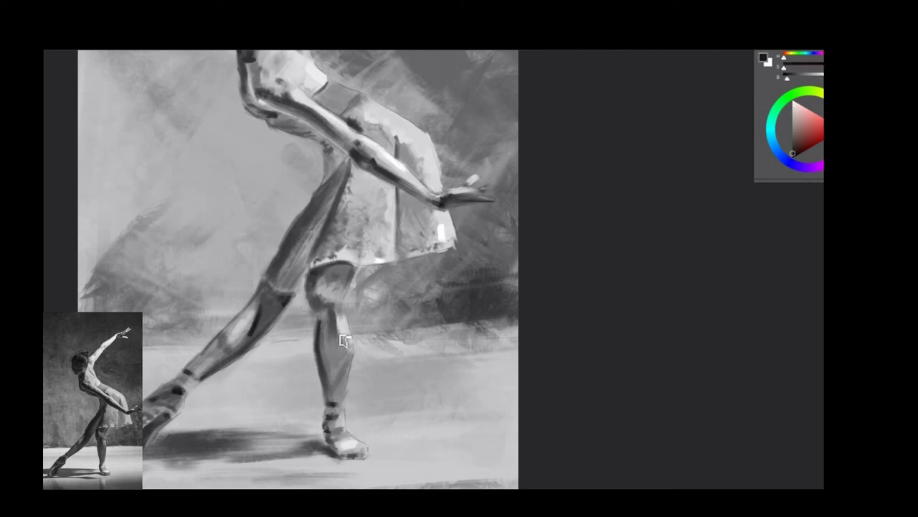
Paint white over the grey patches on the dancer's neck and chest.
key("x")
key("ctrl+0")
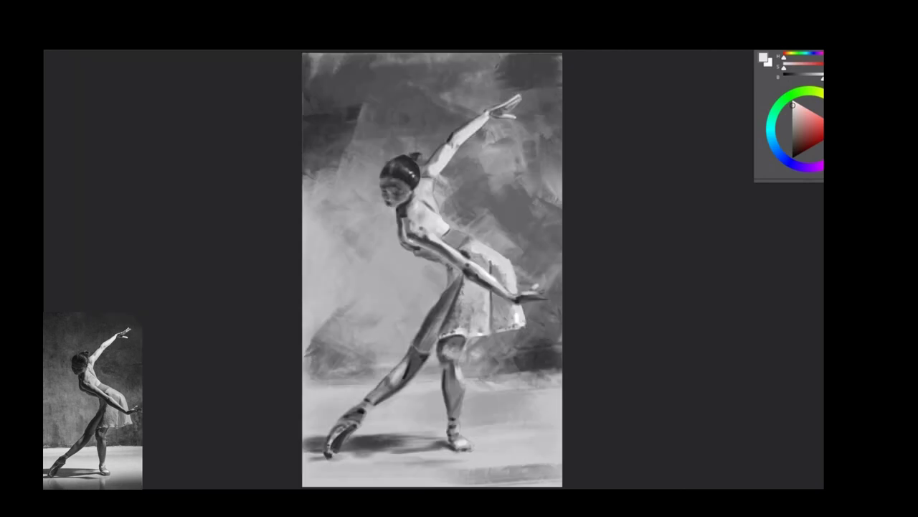
scroll(508, 109, "up", 3)
scroll(508, 109, "up", 2)
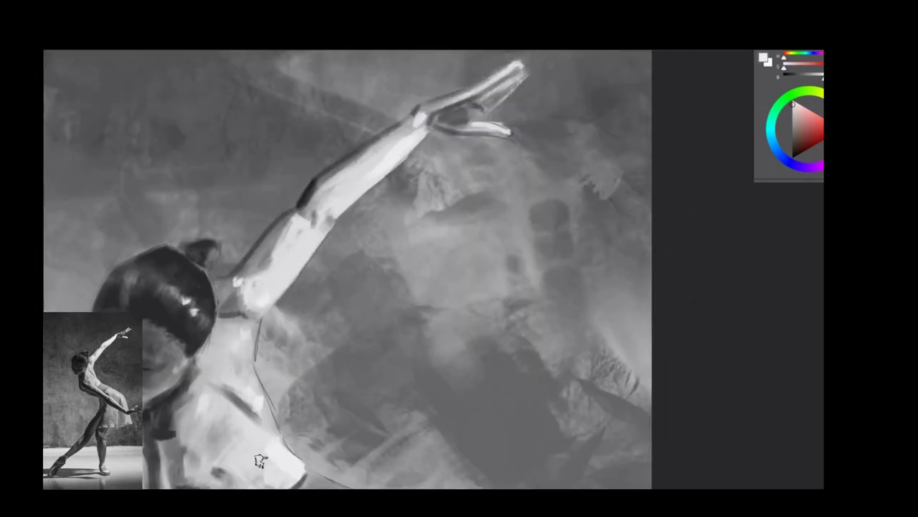
left_click_drag(260, 456, 327, 301)
key("ctrl+0")
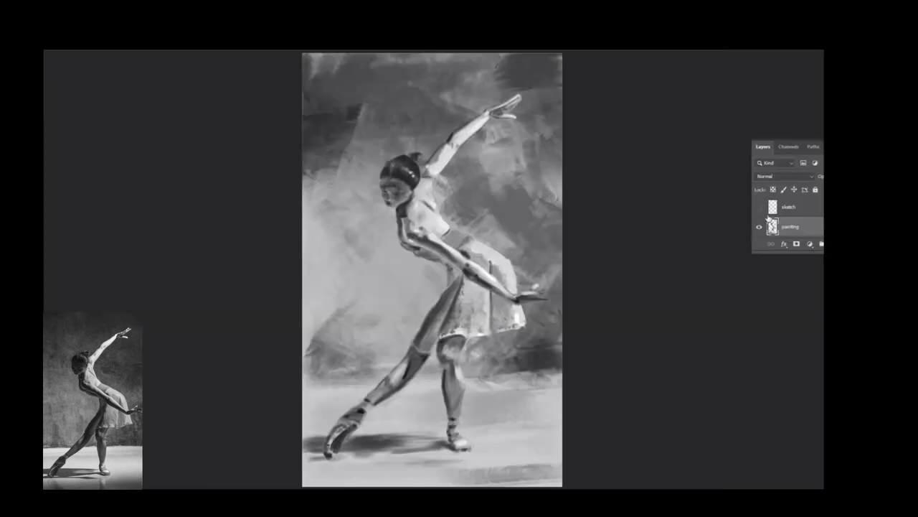
scroll(454, 196, "up", 5)
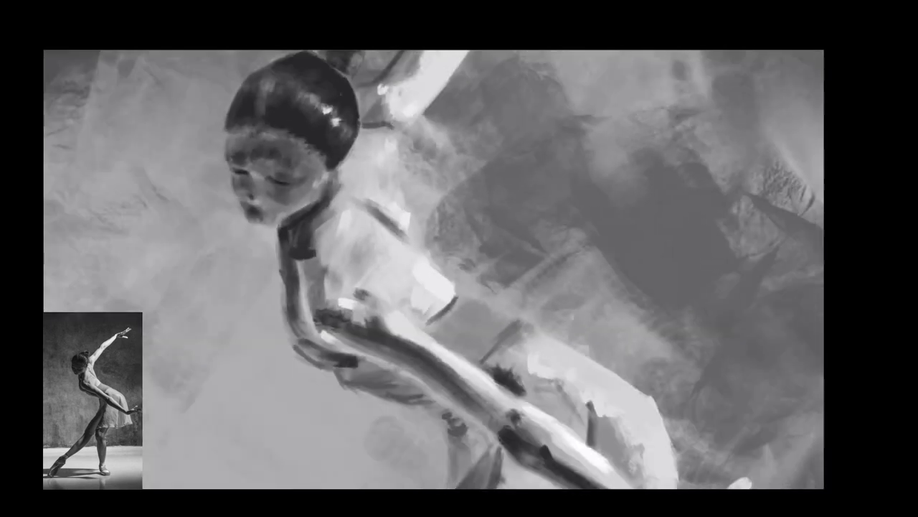
left_click_drag(393, 140, 383, 177)
left_click_drag(349, 238, 343, 253)
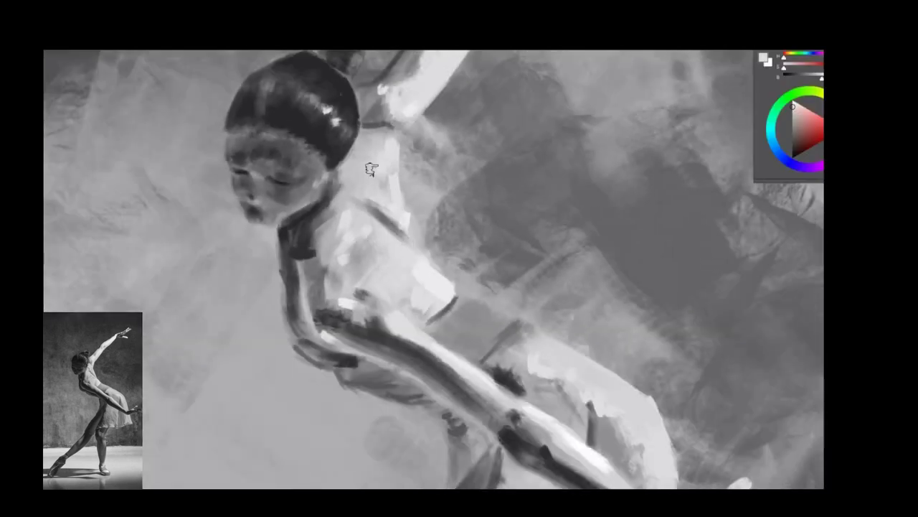
left_click_drag(371, 164, 363, 180)
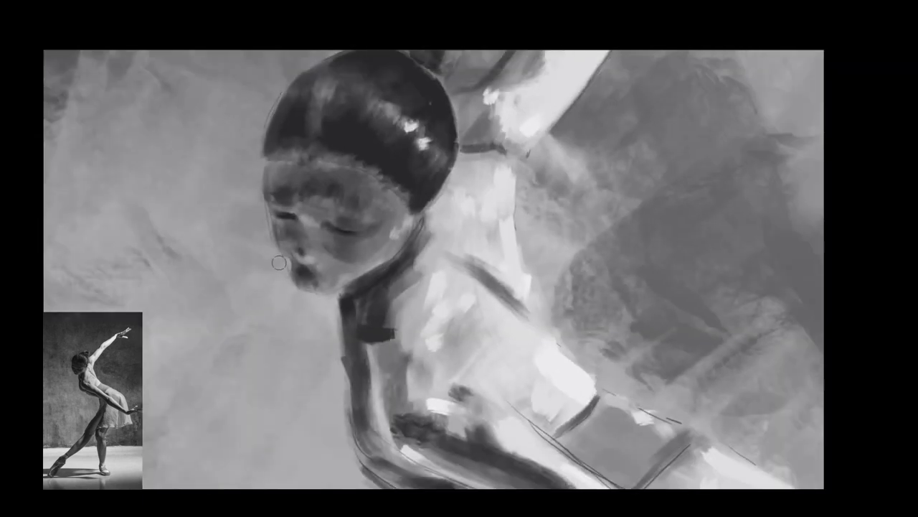
Choose a different brush from the Brushes list and fit the painting in view.
key("F5")
scroll(725, 229, "down", 3)
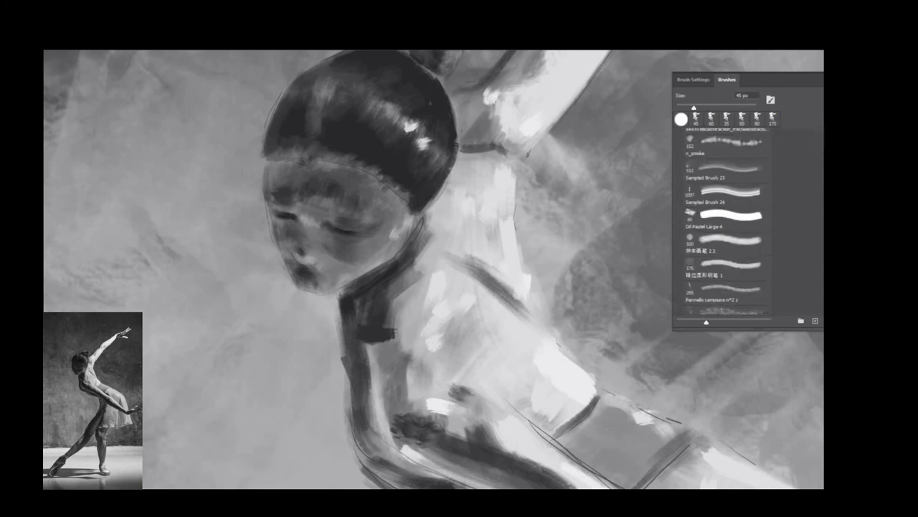
left_click(725, 269)
key("F5")
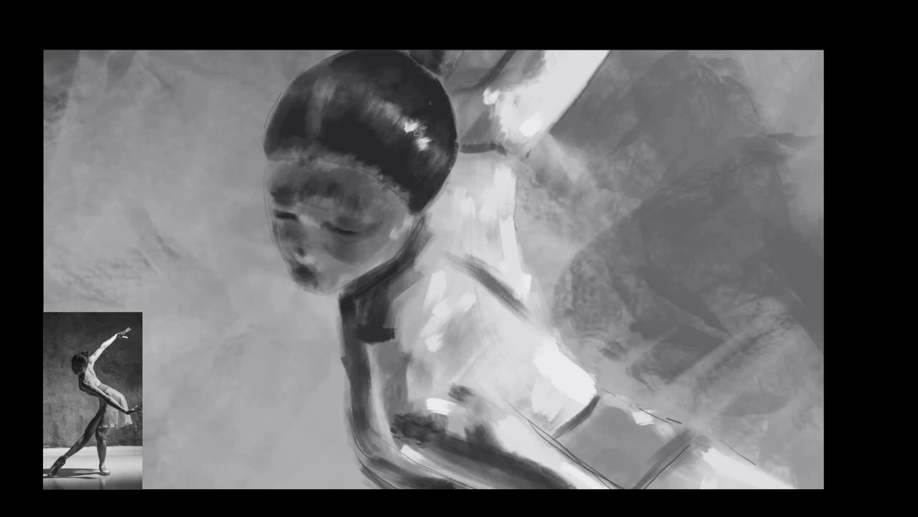
key("F6")
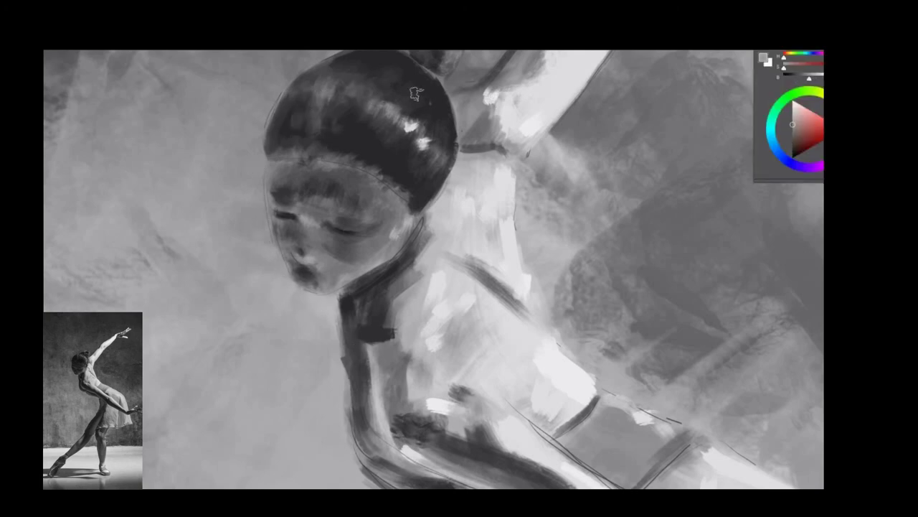
key("ctrl+0")
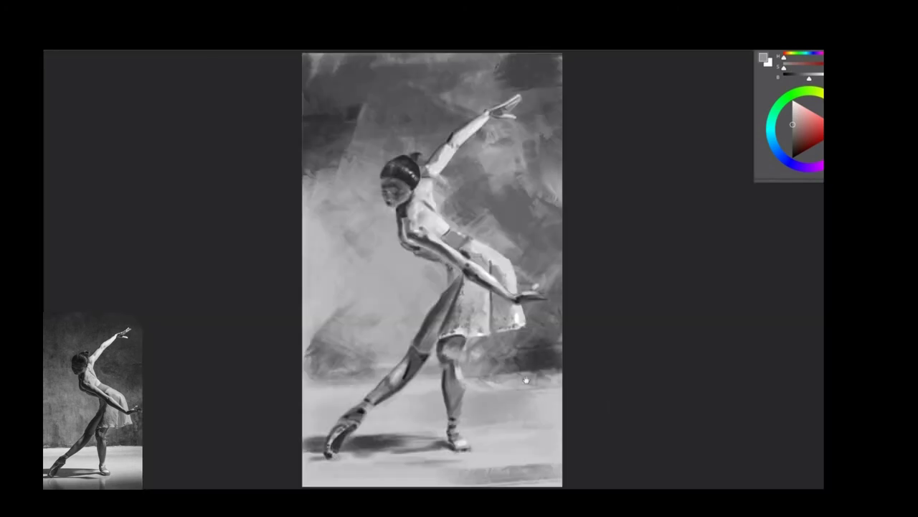
Paint a dark crease at the knee and darken the upper leg's right edge.
scroll(456, 359, "up", 5)
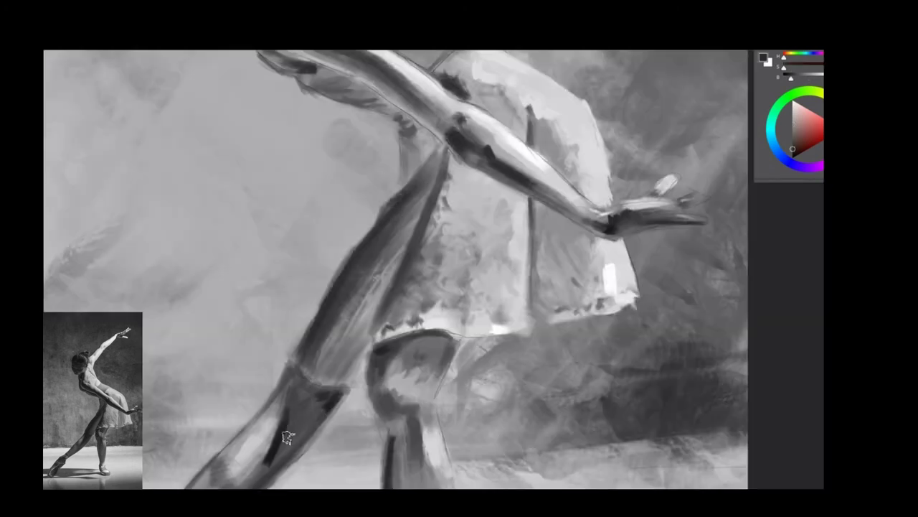
left_click_drag(316, 341, 290, 391)
left_click_drag(431, 230, 452, 147)
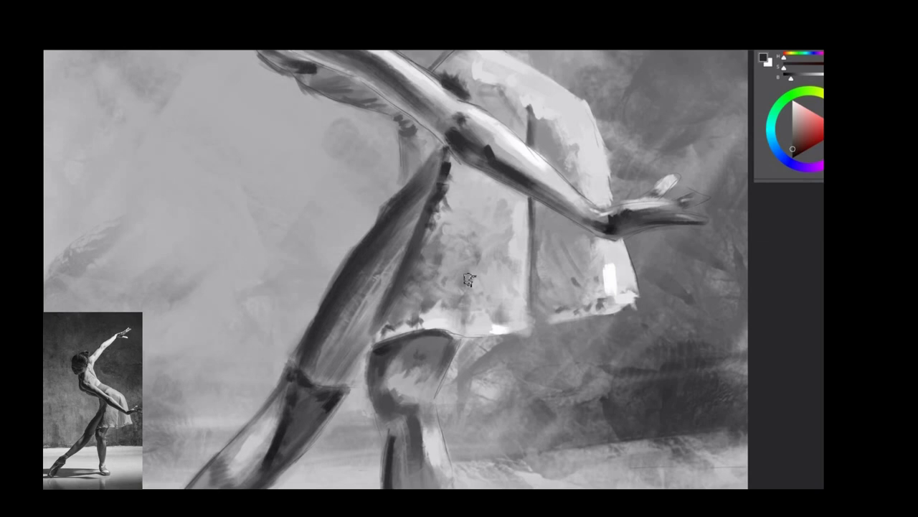
Darken the shadows along the back, shoulder, under the arm and under the torso.
left_click_drag(417, 232, 553, 418)
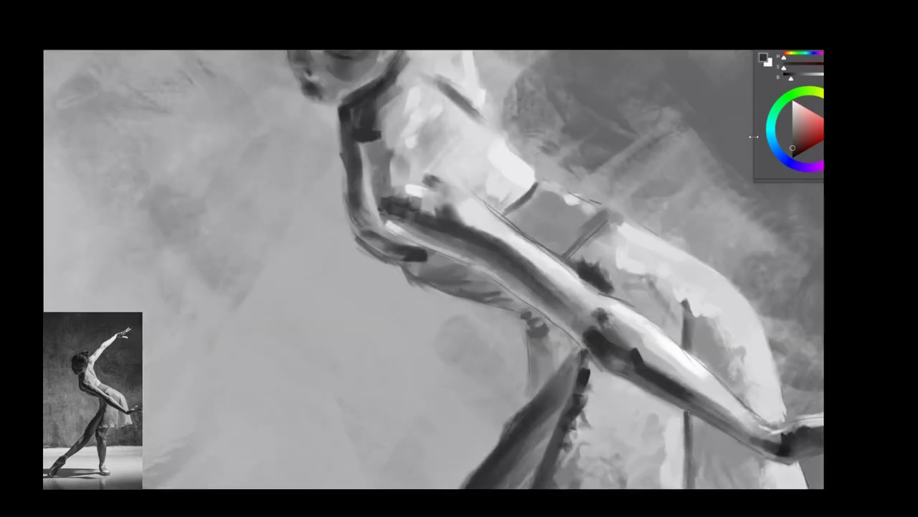
left_click_drag(391, 240, 363, 215)
left_click_drag(366, 161, 355, 114)
mouse_move(373, 226)
left_mouse_down()
mouse_move(416, 258)
mouse_move(506, 296)
left_mouse_up()
mouse_move(390, 191)
left_mouse_down()
mouse_move(377, 143)
mouse_move(366, 201)
left_mouse_up()
mouse_move(377, 158)
left_mouse_down()
mouse_move(398, 215)
mouse_move(389, 135)
left_mouse_up()
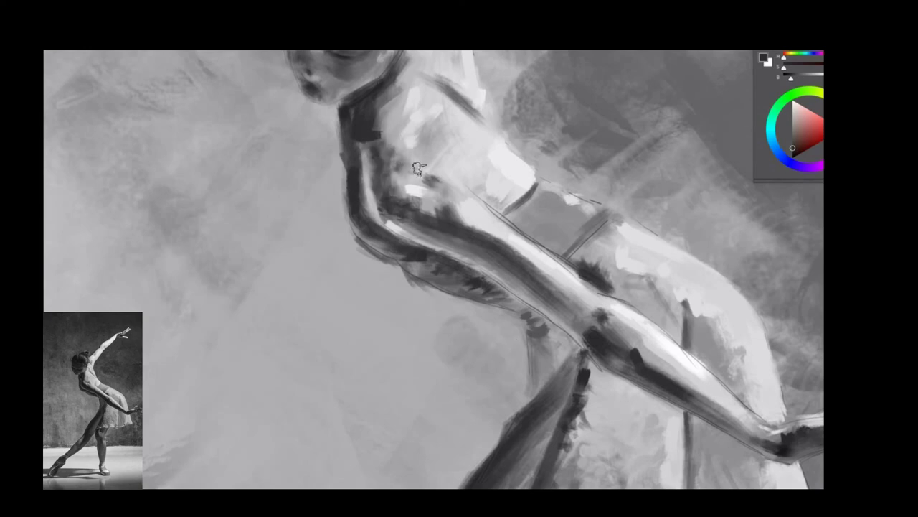